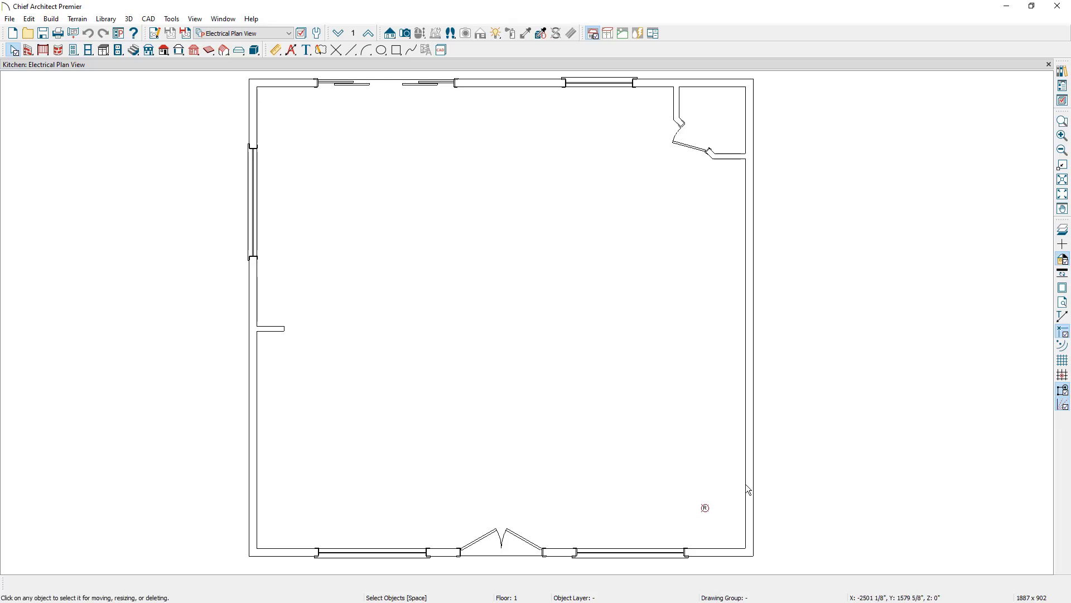
# - Select the light fixture and confirm a 72" Multiple Copy interval for general objects
pyautogui.click(706, 509)
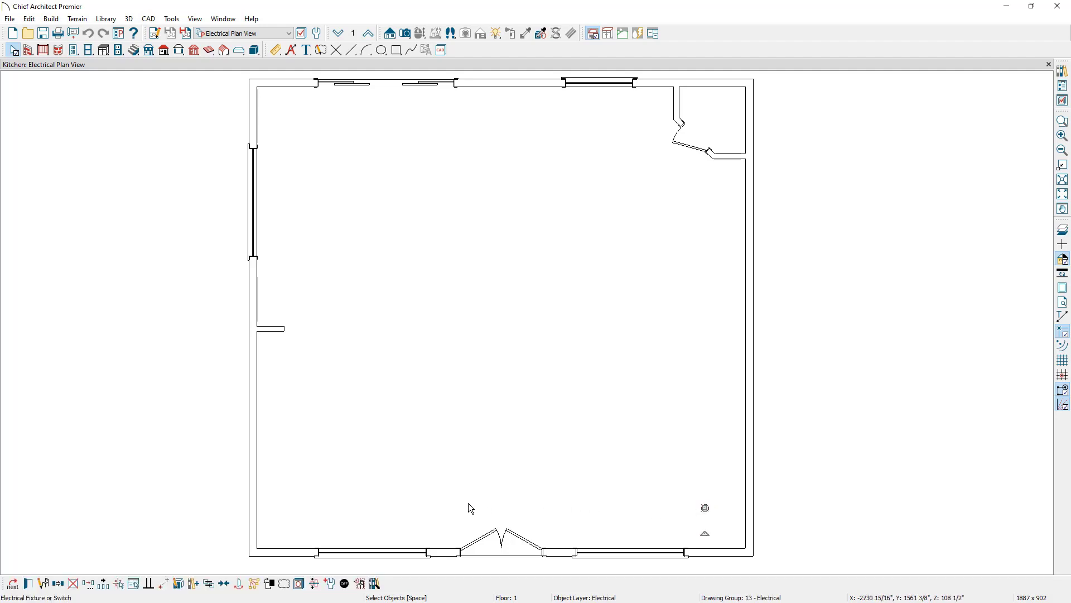
pyautogui.click(103, 583)
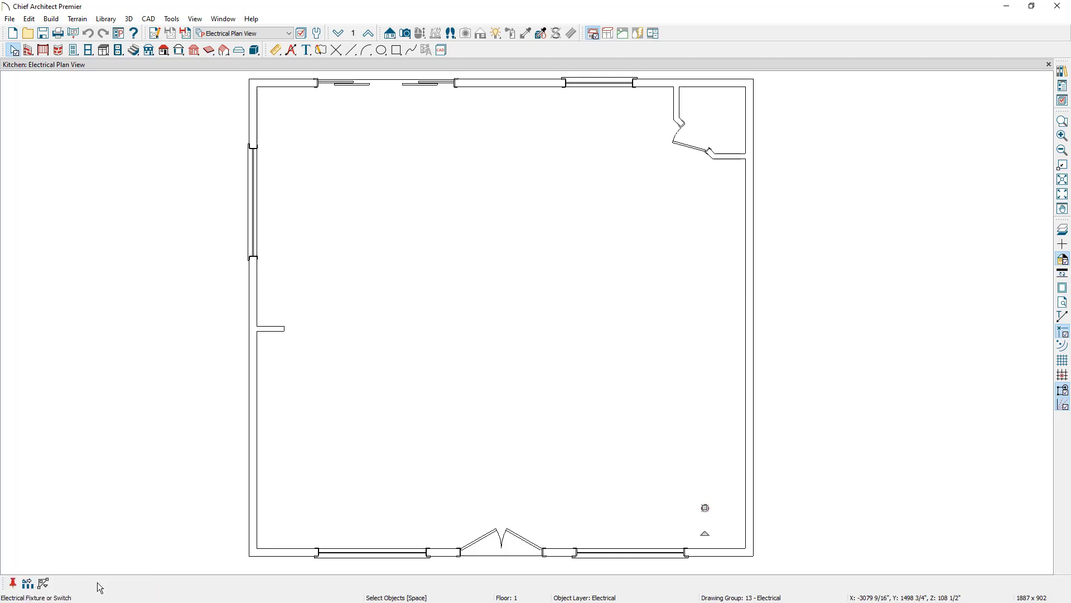
pyautogui.click(28, 583)
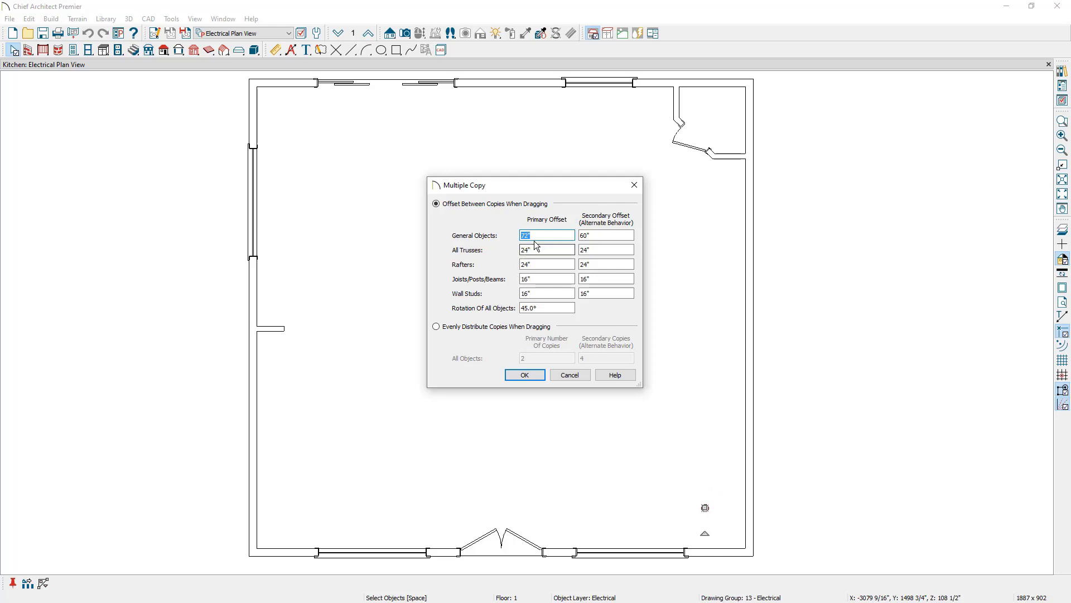
pyautogui.click(516, 374)
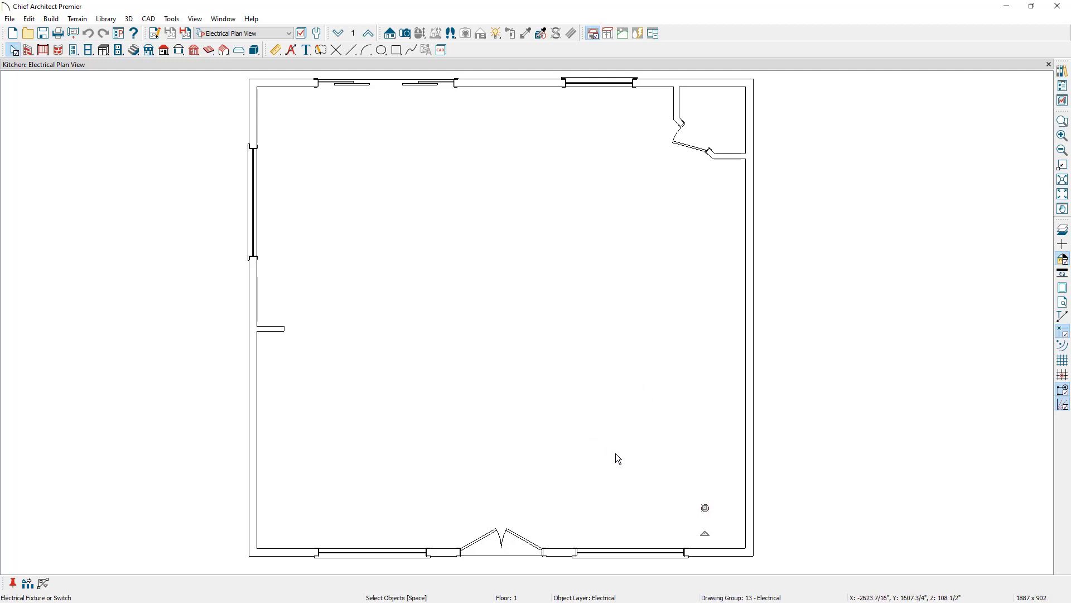
# - Copy the fixture leftward at 72" intervals into a six-fixture row along the bottom wall
pyautogui.click(703, 509)
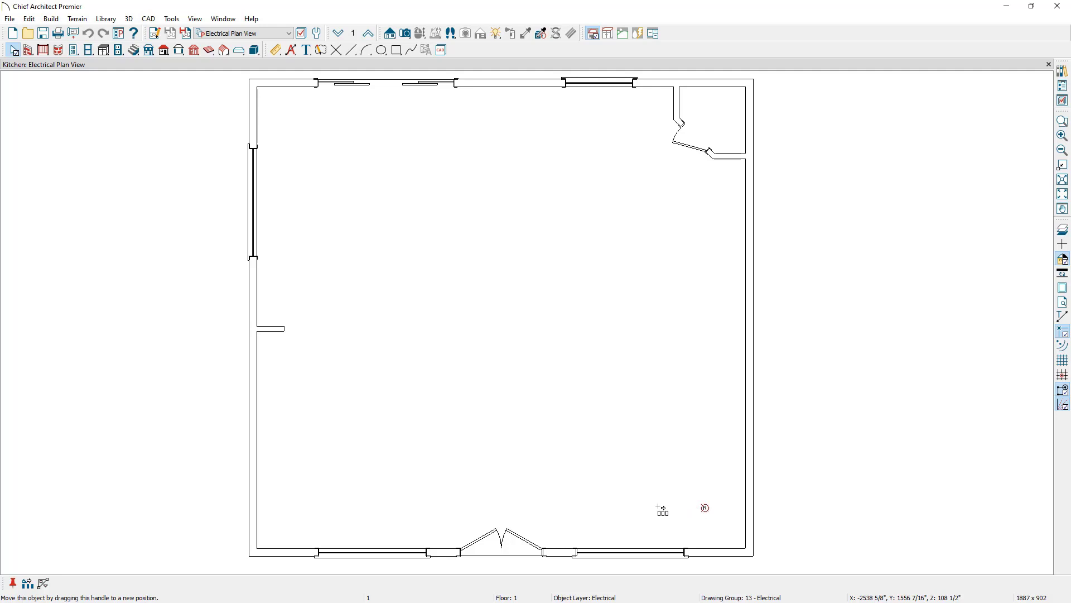
pyautogui.click(624, 505)
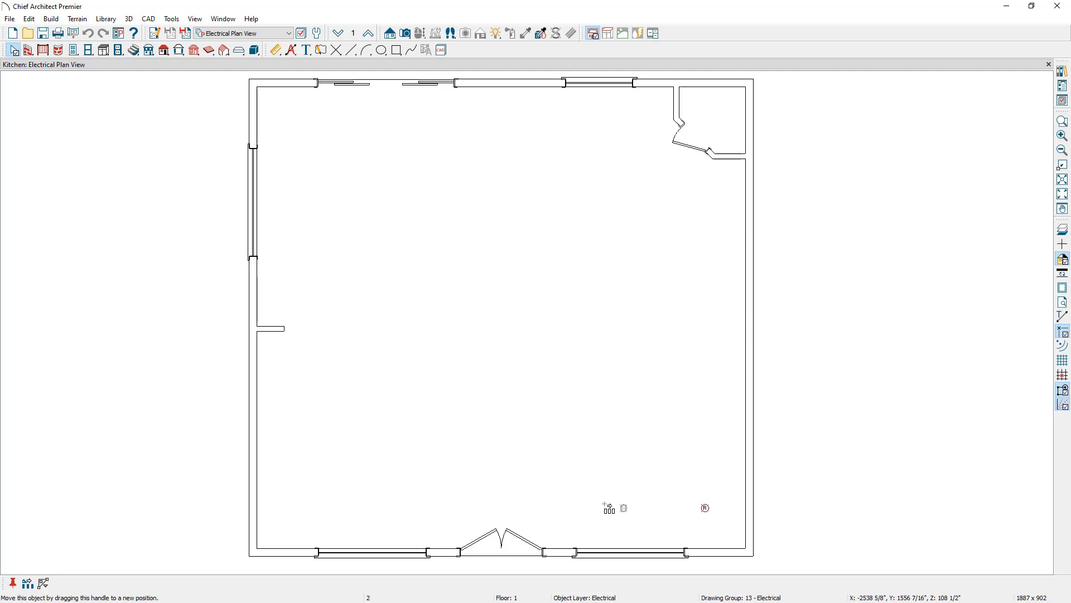
pyautogui.click(543, 506)
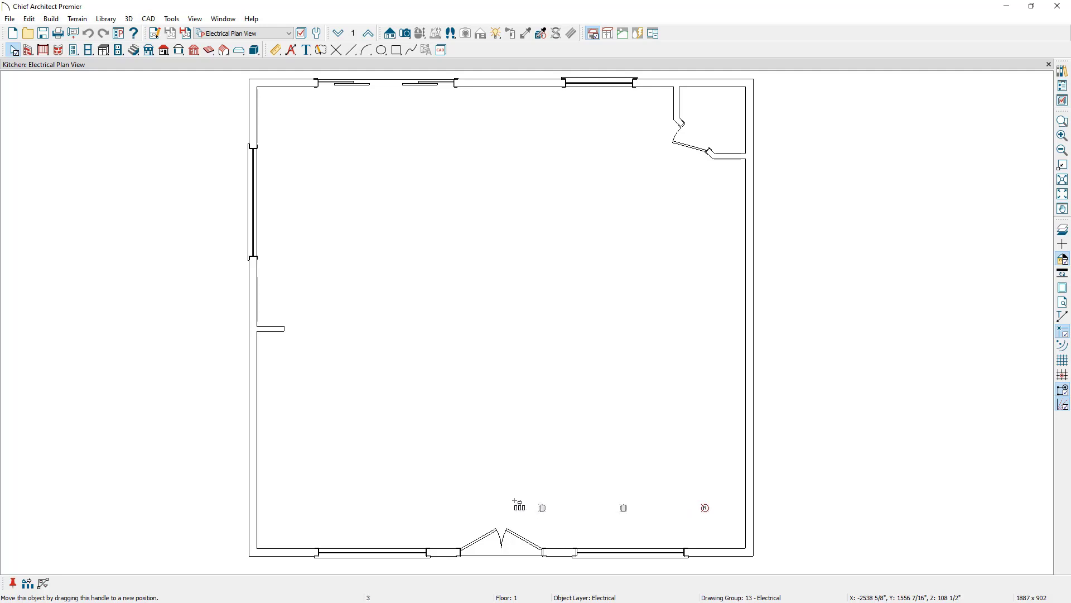
pyautogui.click(461, 496)
pyautogui.click(366, 488)
pyautogui.click(297, 478)
pyautogui.press('space')
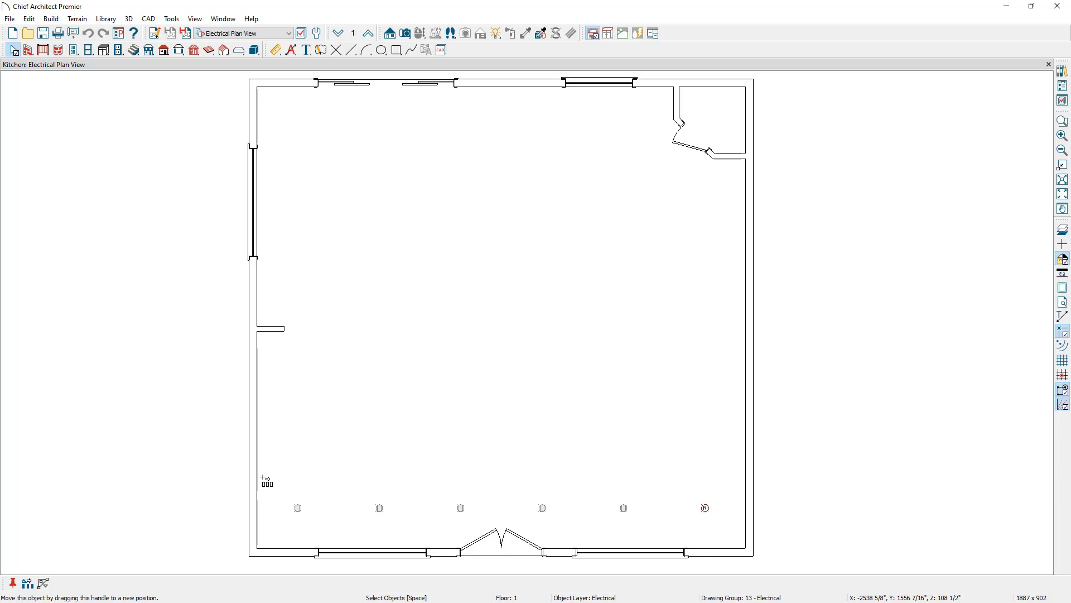
pyautogui.click(265, 479)
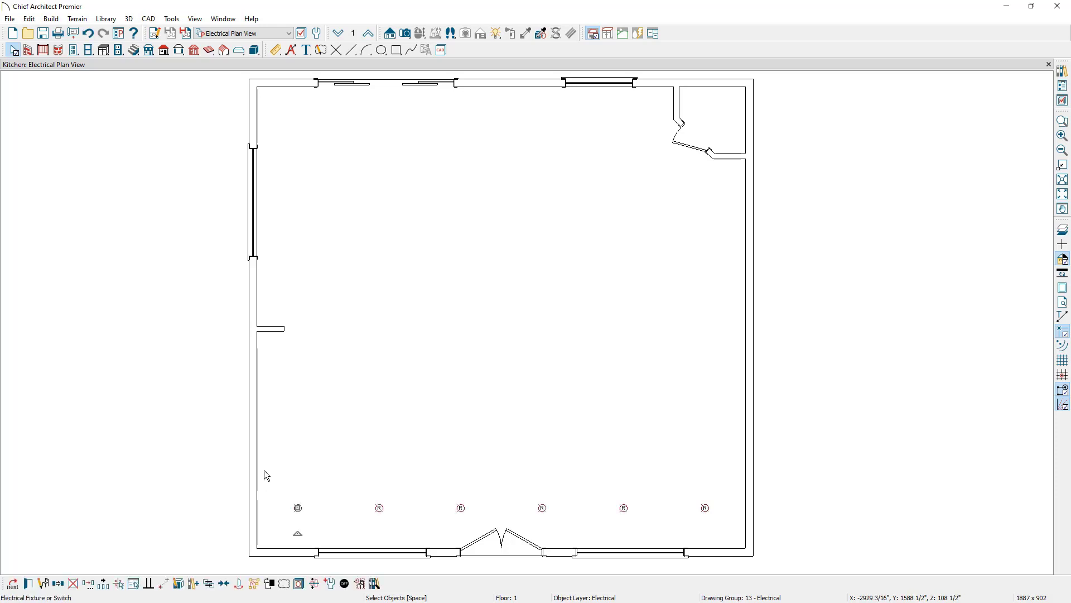
pyautogui.click(220, 454)
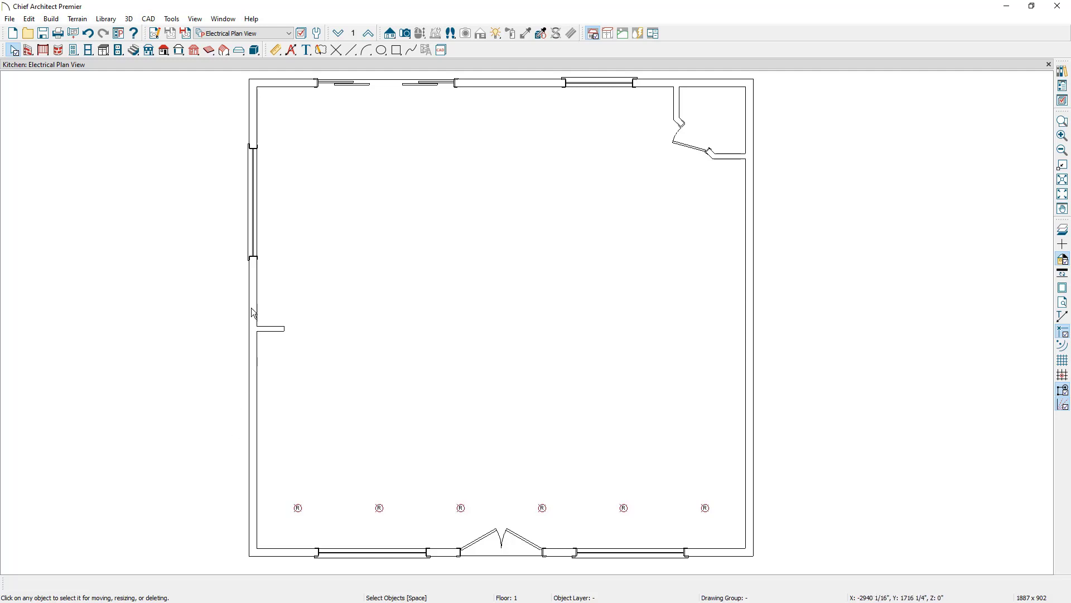
# - Draw a trial centerline dimension across the fixture row, then undo it and the copied fixtures
pyautogui.click(276, 50)
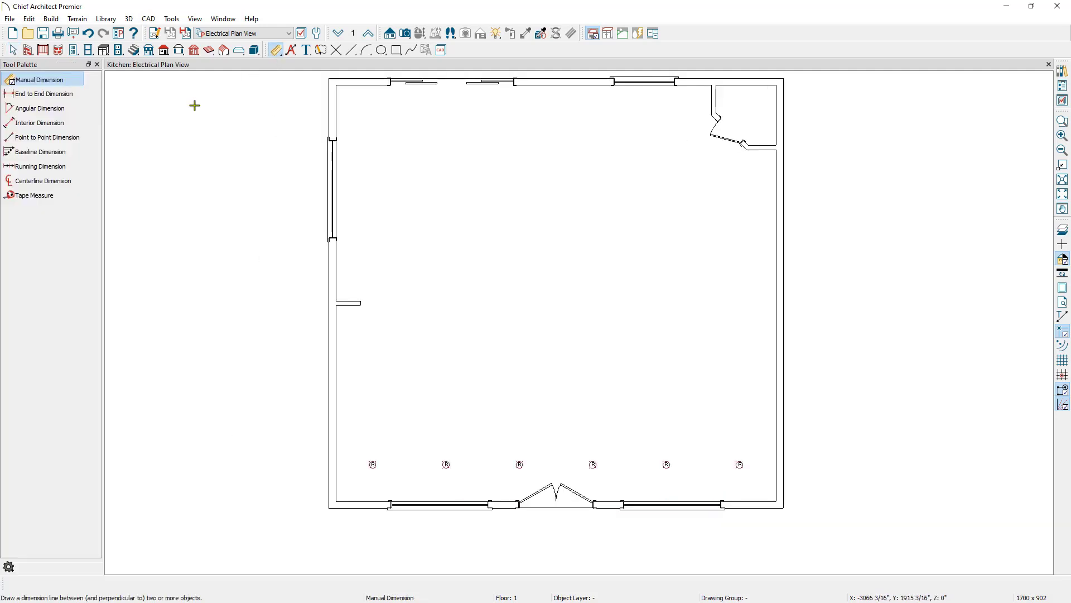
pyautogui.click(73, 182)
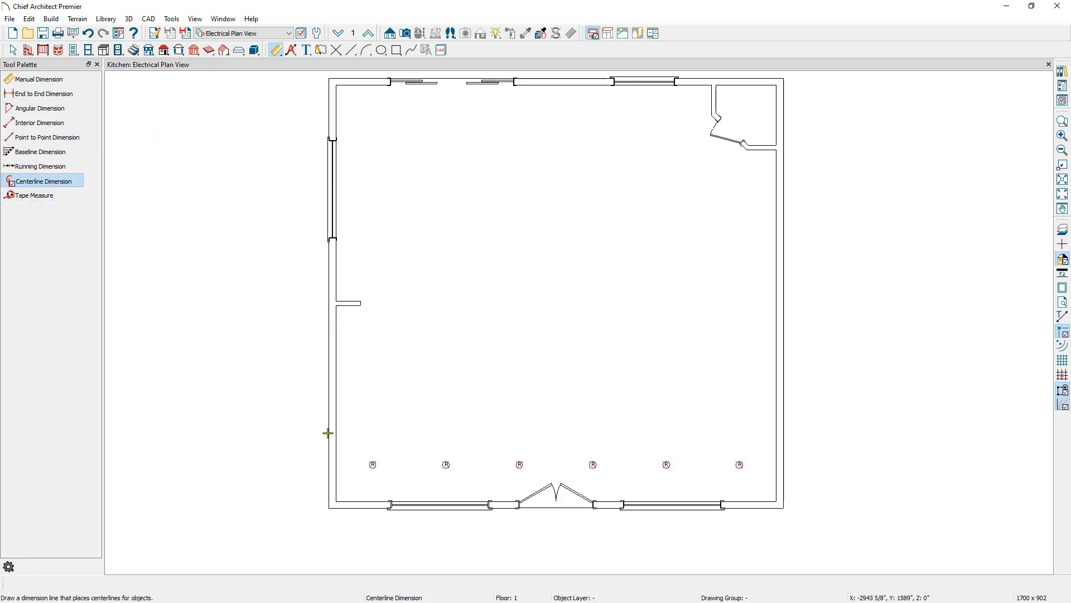
pyautogui.moveTo(352, 458); pyautogui.dragTo(740, 464)
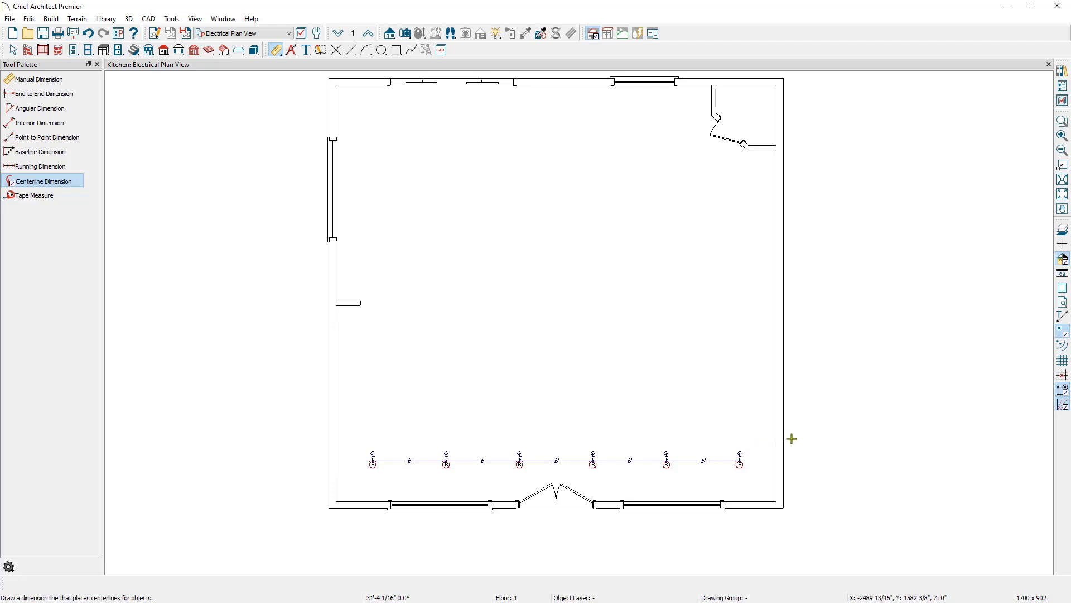
pyautogui.press('space')
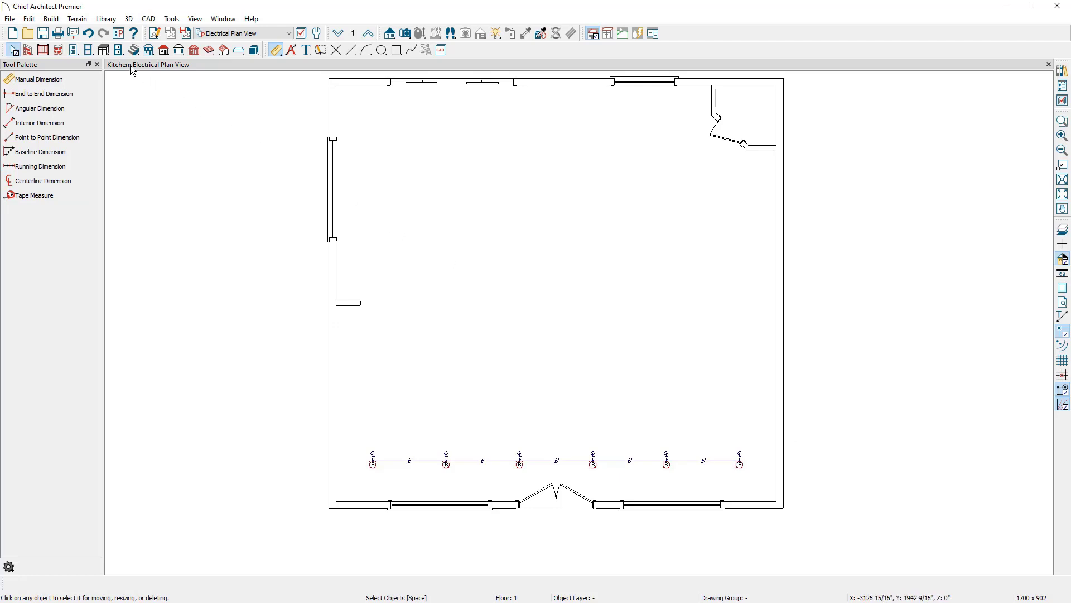
pyautogui.click(91, 35)
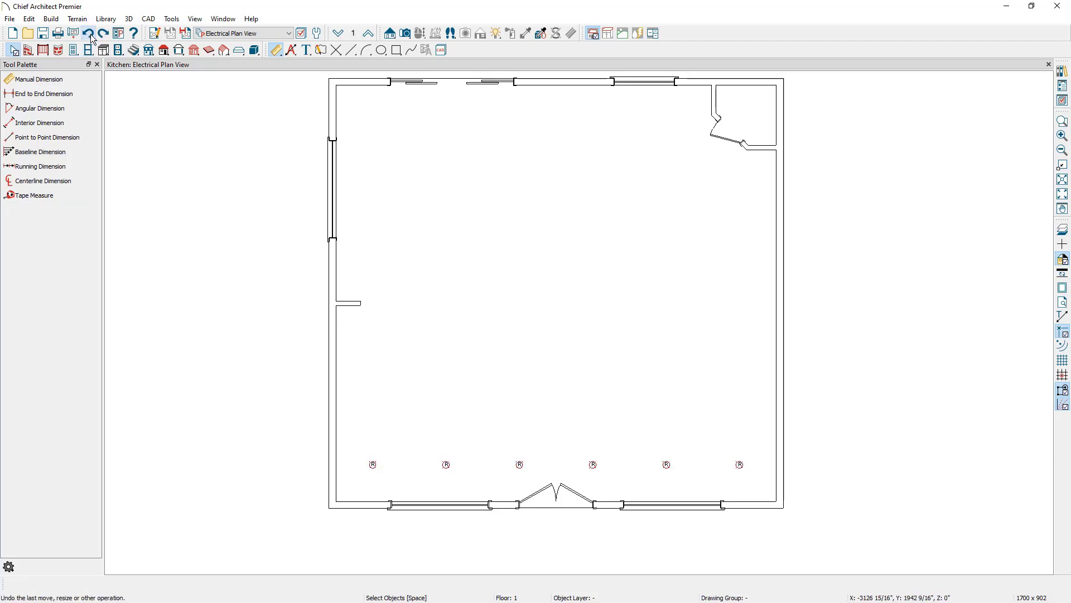
pyautogui.click(91, 35)
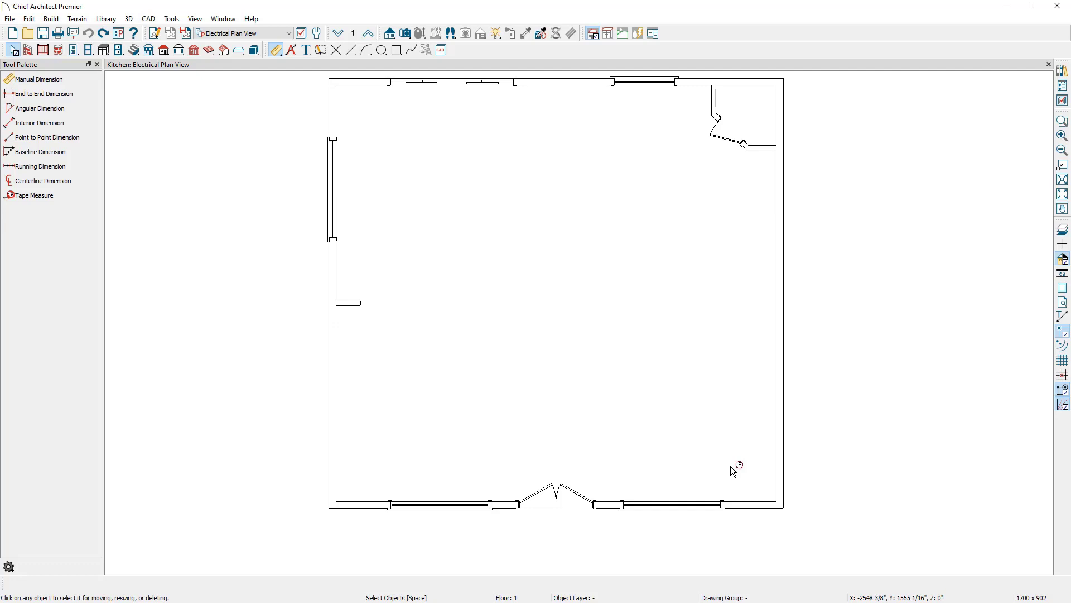
# - Select the corner fixture and set Multiple Copy intervals to 72" primary and 84" secondary
pyautogui.click(741, 465)
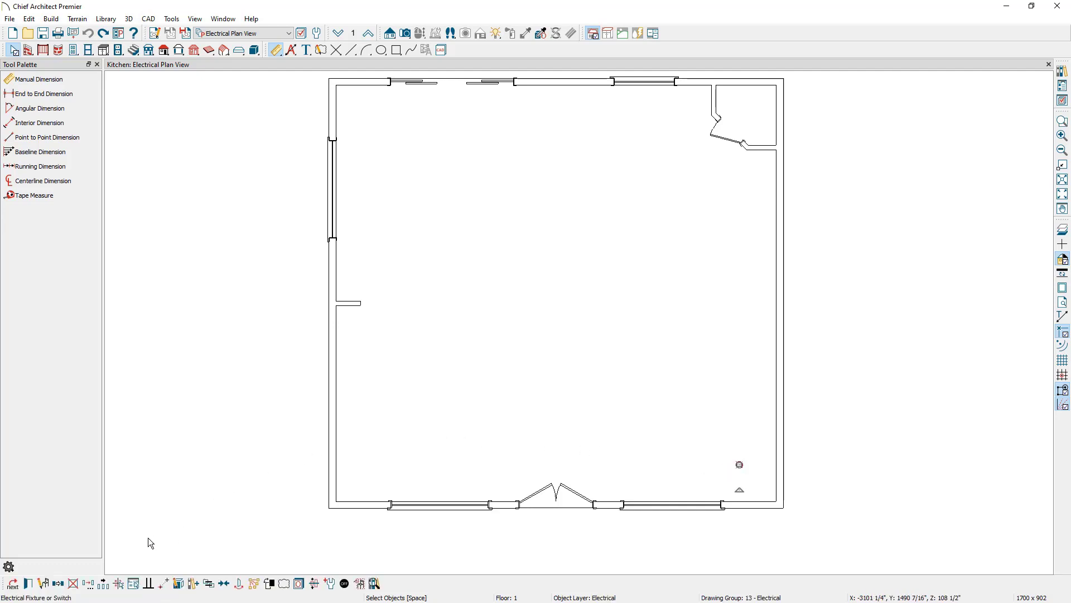
pyautogui.click(106, 584)
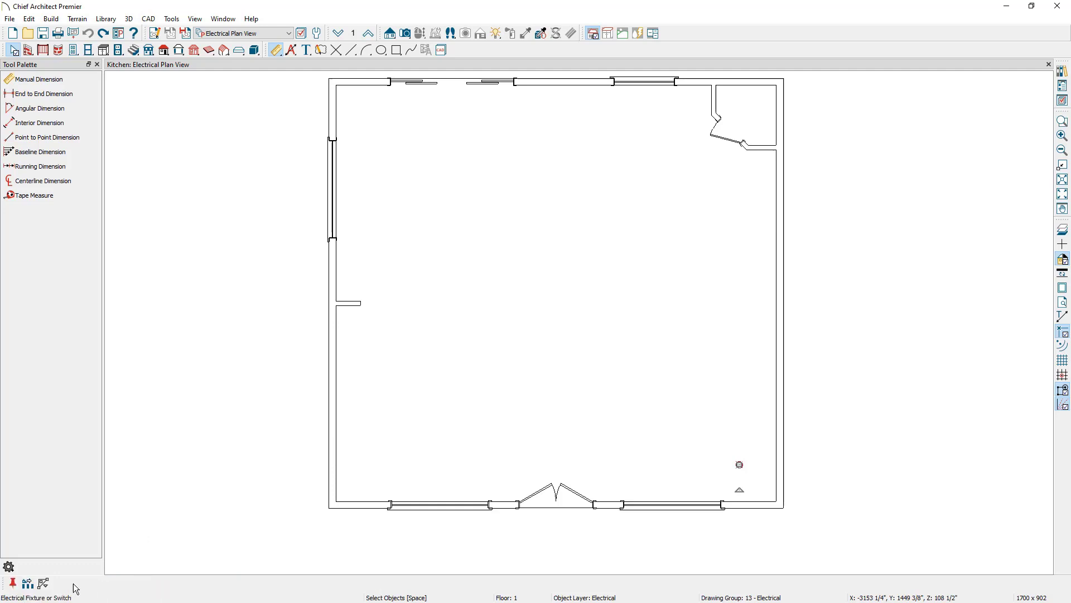
pyautogui.doubleClick(28, 584)
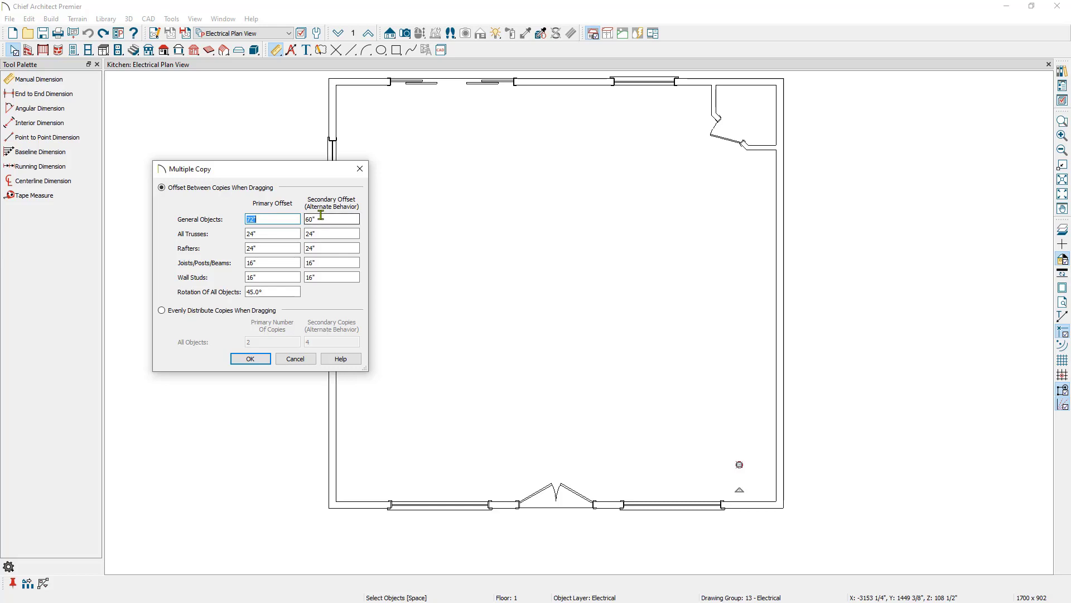
pyautogui.moveTo(321, 216); pyautogui.dragTo(307, 217)
pyautogui.write('24')
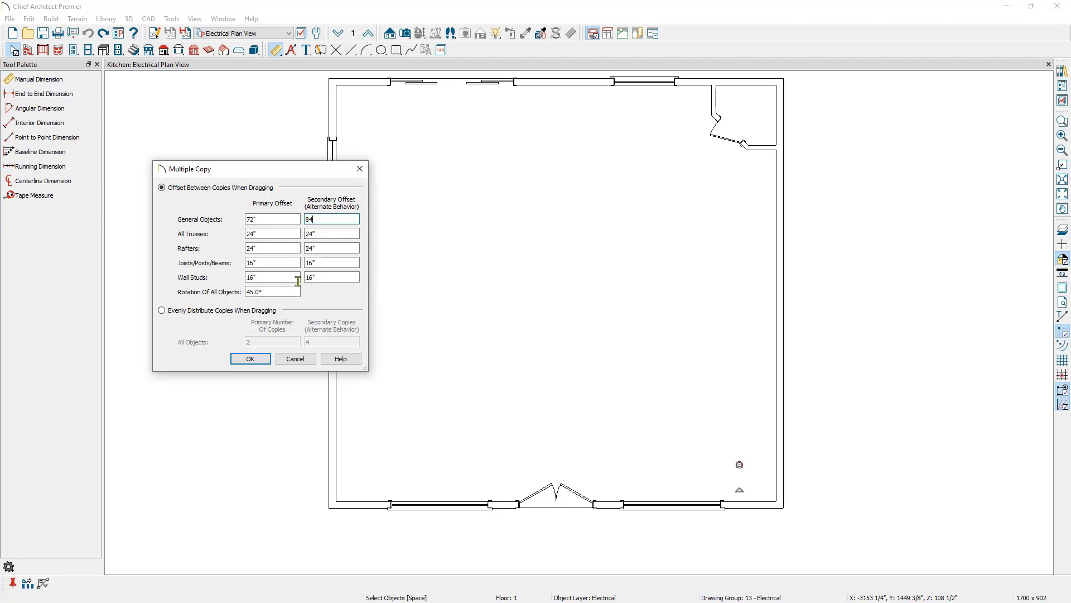
pyautogui.click(258, 362)
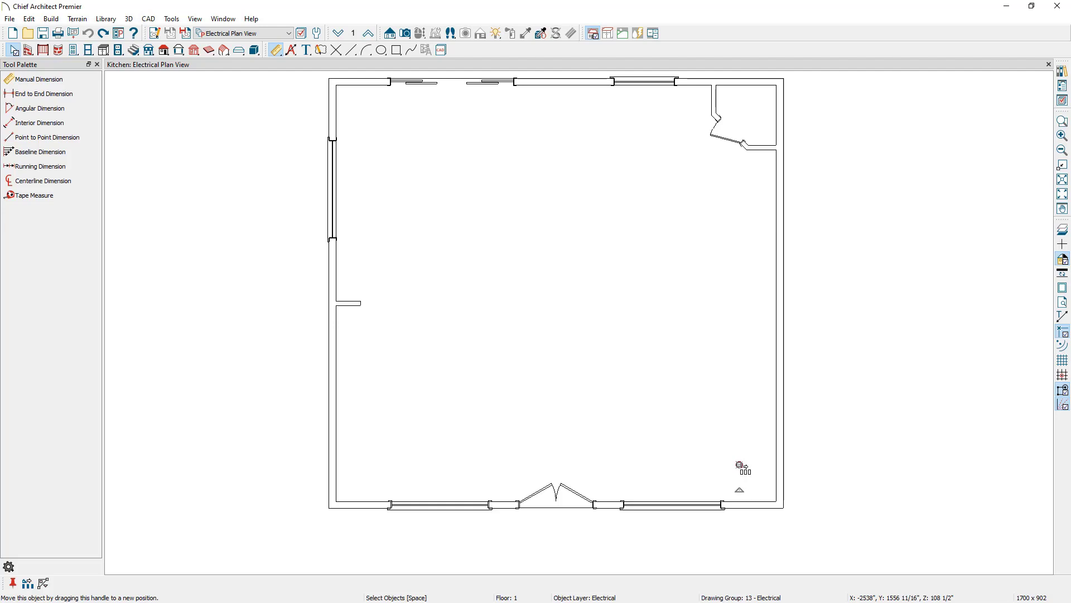
# - Copy the fixture left along the bottom wall and upward into a six-by-five grid
pyautogui.click(739, 466)
pyautogui.click(666, 466)
pyautogui.click(593, 466)
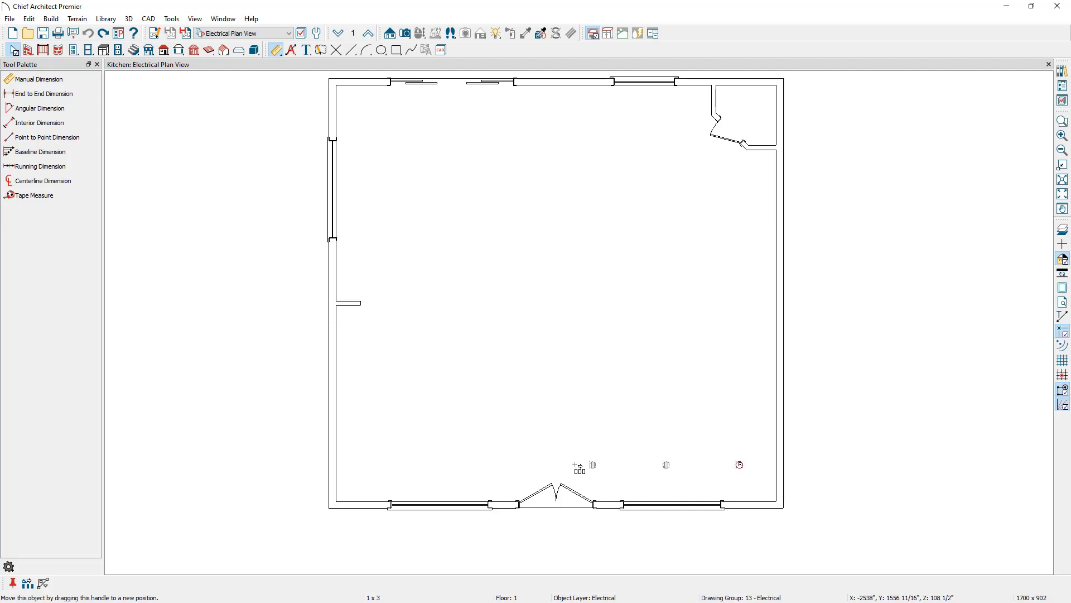
pyautogui.moveTo(517, 462); pyautogui.dragTo(366, 460)
pyautogui.moveTo(367, 458); pyautogui.dragTo(377, 116)
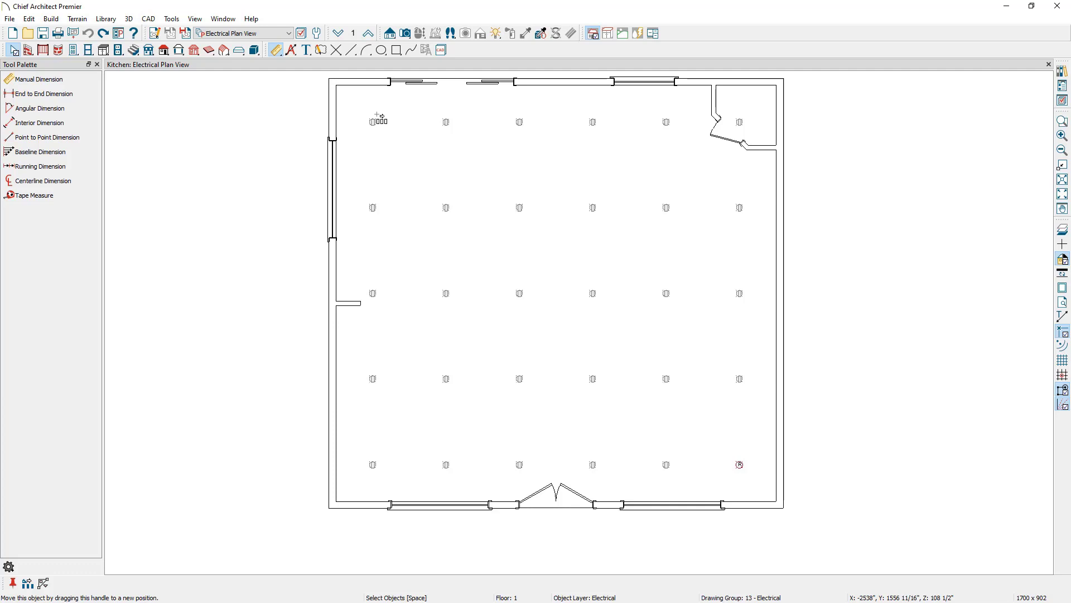
pyautogui.press('Escape')
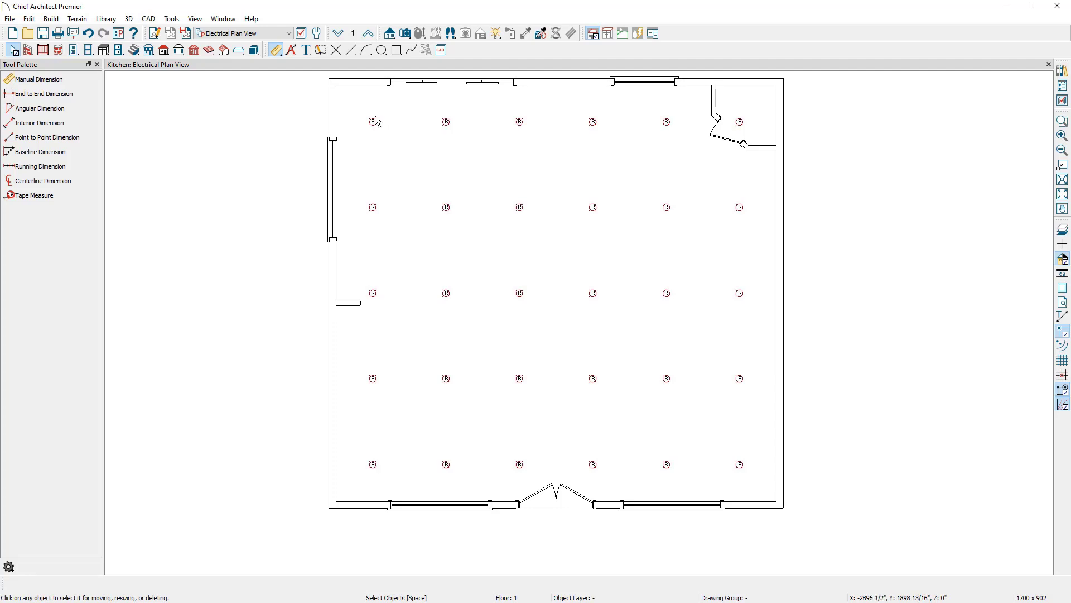
# - Add centerline dimensions along the bottom row and up the second column of fixtures
pyautogui.click(74, 181)
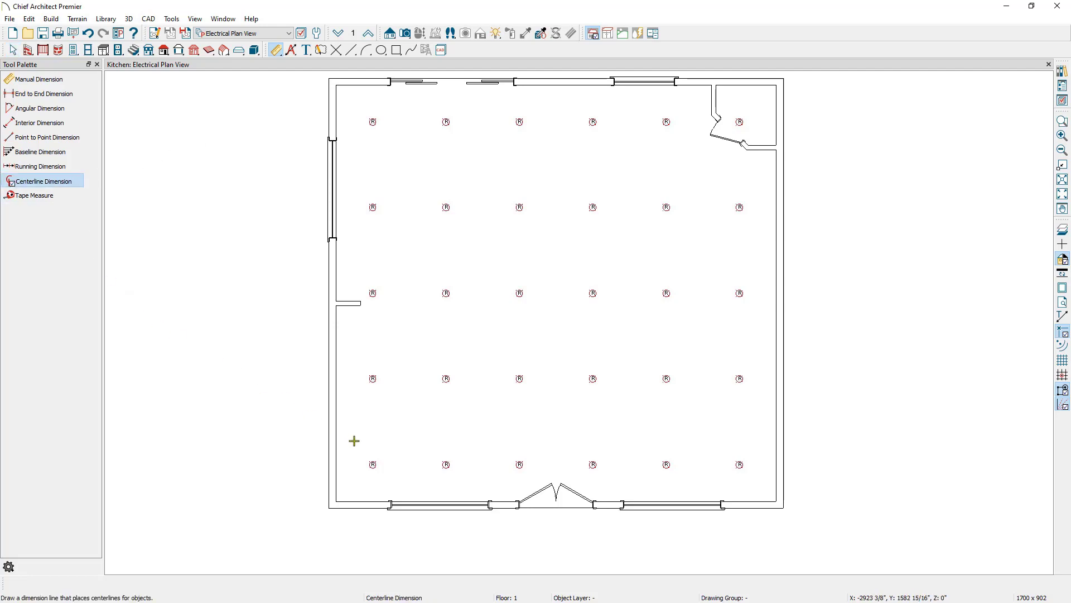
pyautogui.moveTo(362, 461)
pyautogui.mouseDown()
pyautogui.moveTo(737, 461)
pyautogui.moveTo(716, 466)
pyautogui.mouseUp()
pyautogui.moveTo(448, 473); pyautogui.dragTo(456, 110)
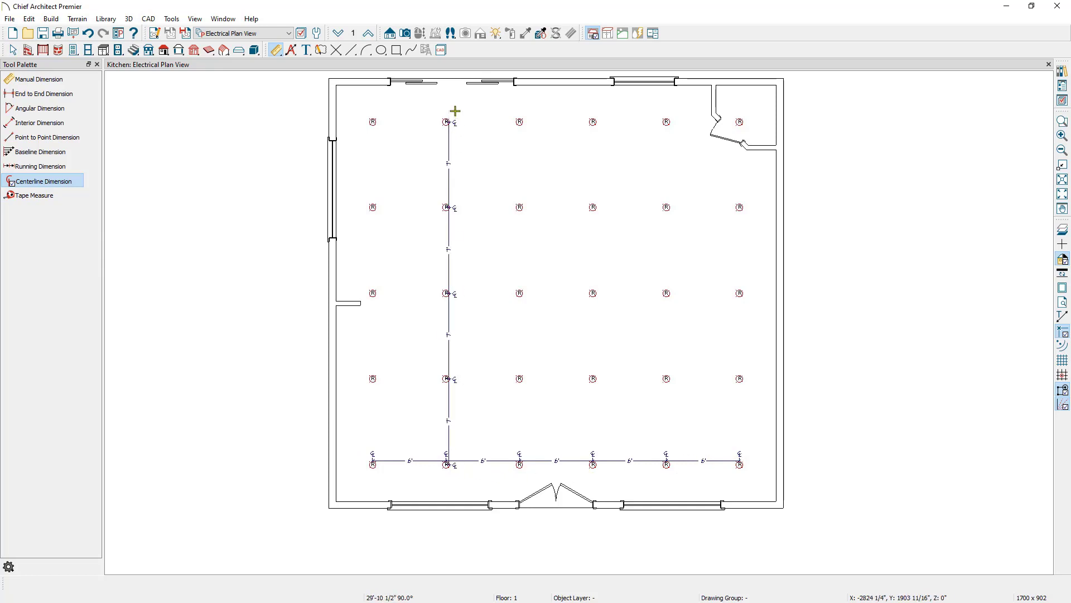
pyautogui.press('space')
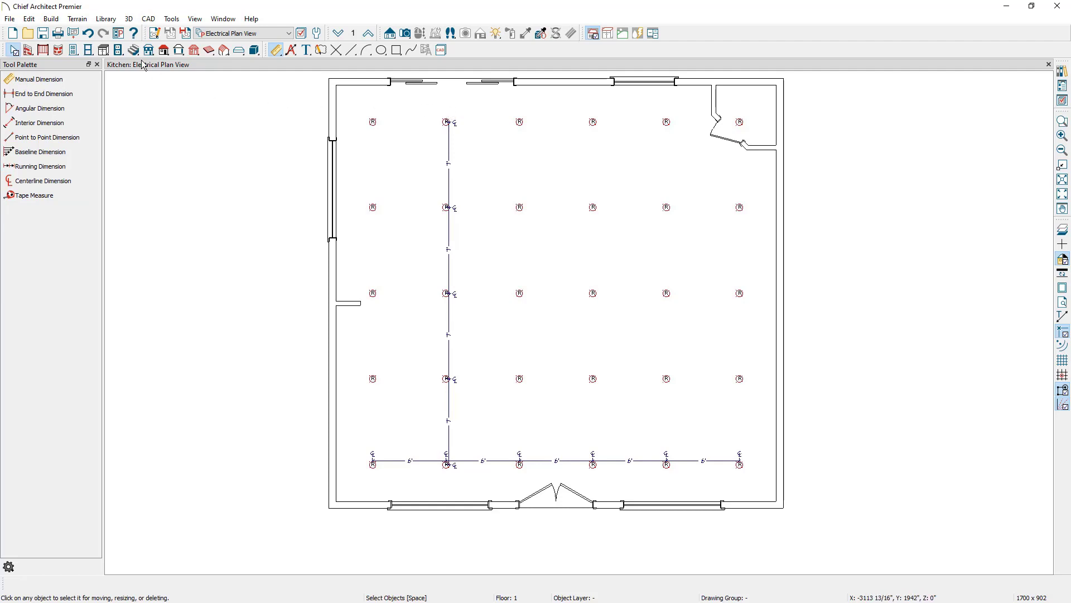
# - Undo both centerline dimensions and the copied grid, leaving the single corner light
pyautogui.click(89, 34)
pyautogui.click(89, 34)
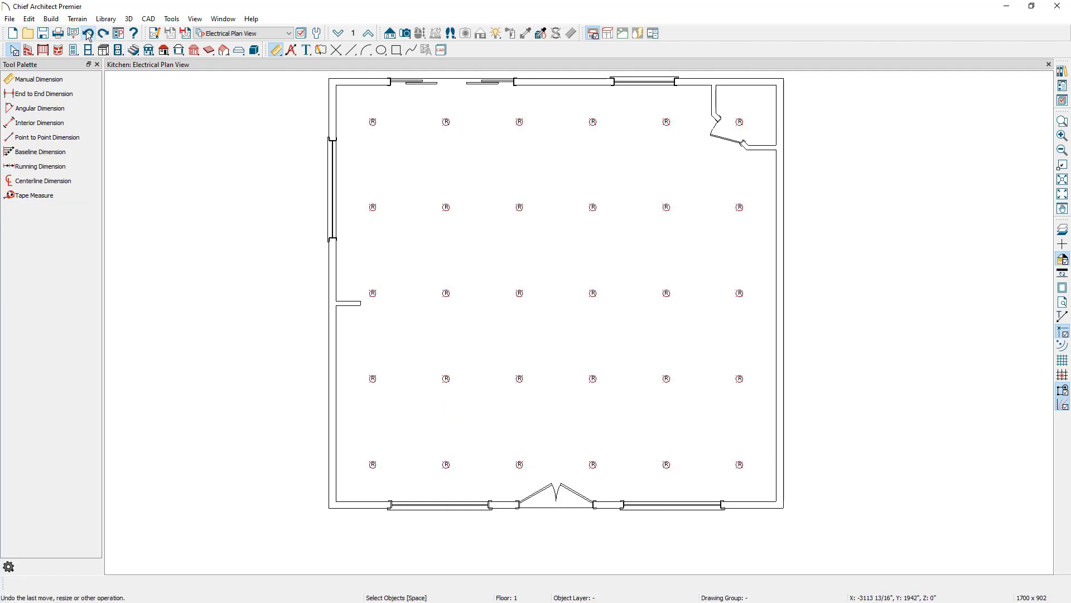
pyautogui.click(88, 35)
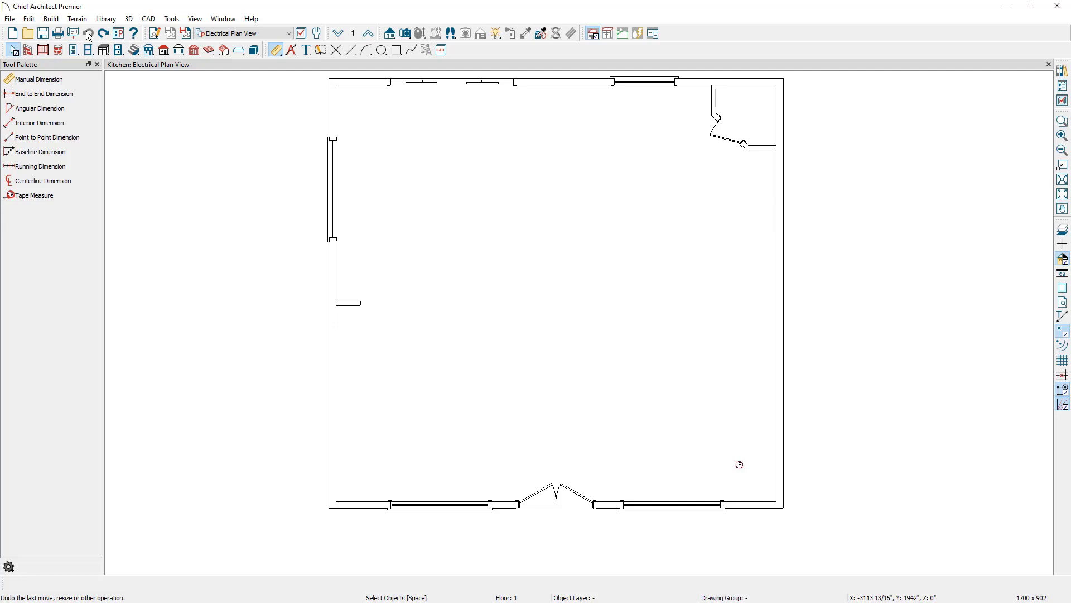
# - Select the light and set Multiple Copy intervals to Evenly Distribute with 4 primary copies
pyautogui.click(97, 64)
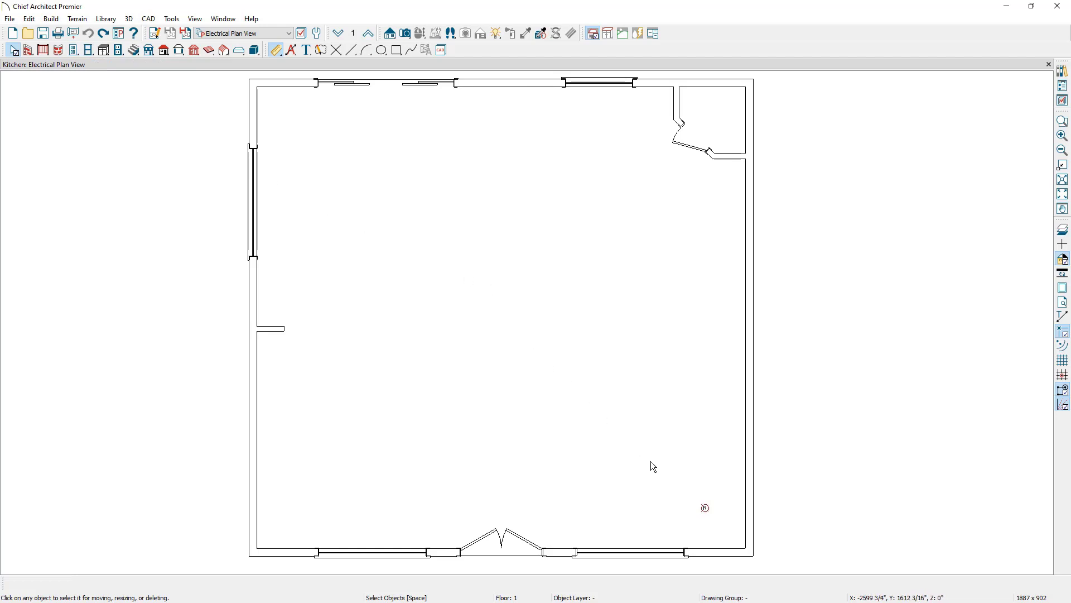
pyautogui.click(704, 508)
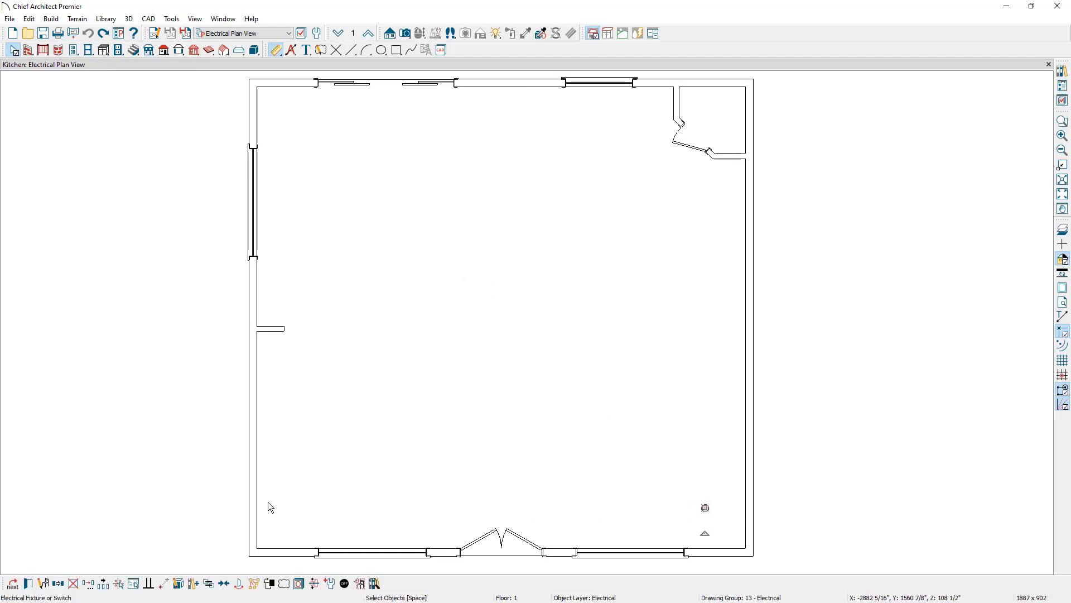
pyautogui.click(104, 583)
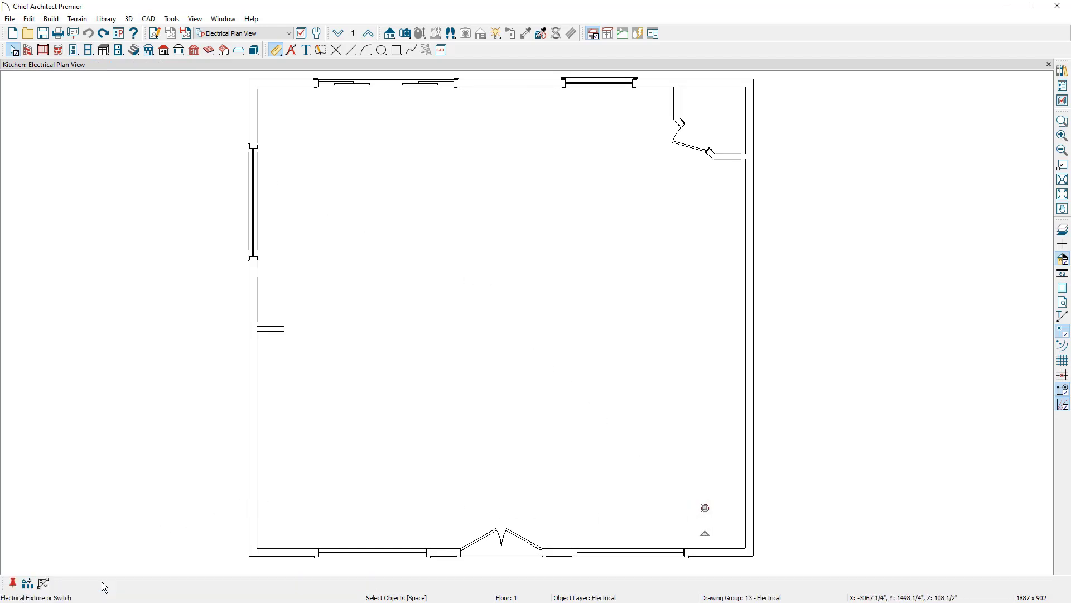
pyautogui.click(33, 583)
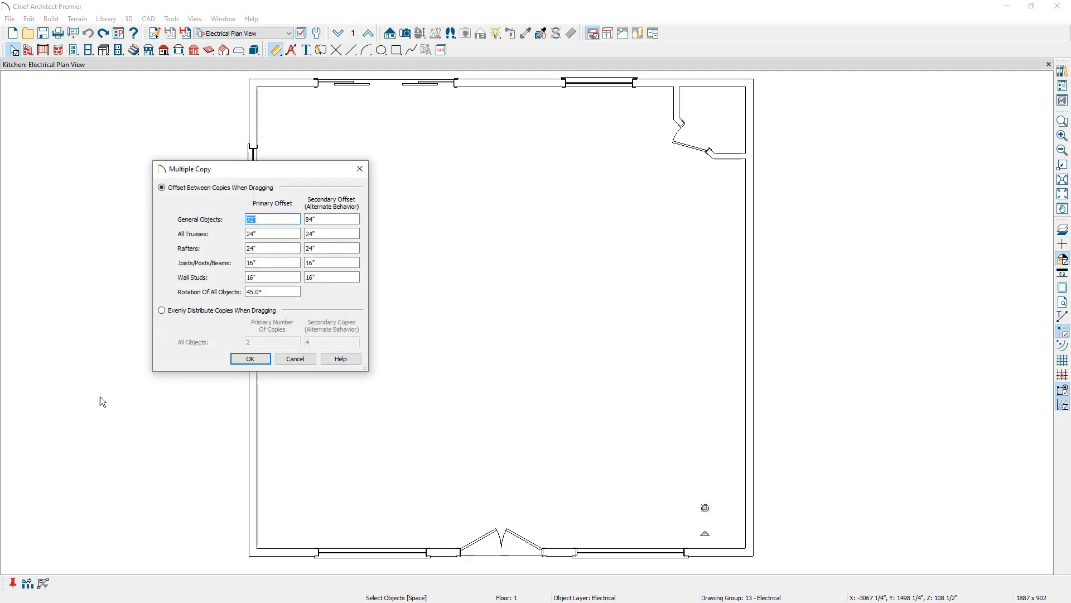
pyautogui.click(173, 313)
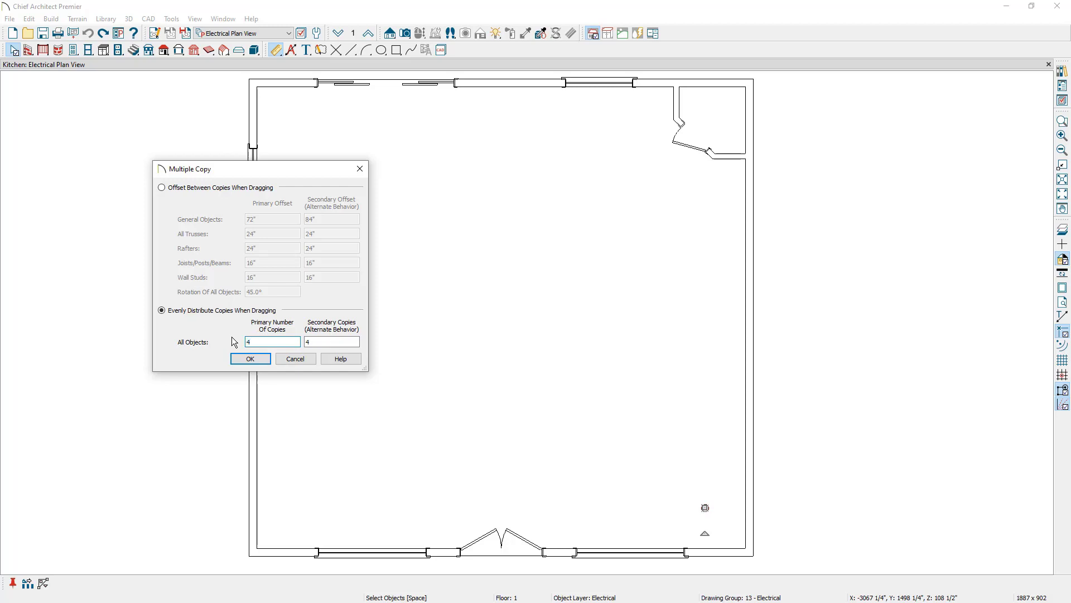
pyautogui.press('Tab')
# - Enter 5 secondary copies, then copy the light left and upward into an evenly spaced five-by-six grid
pyautogui.write('5')
pyautogui.click(250, 358)
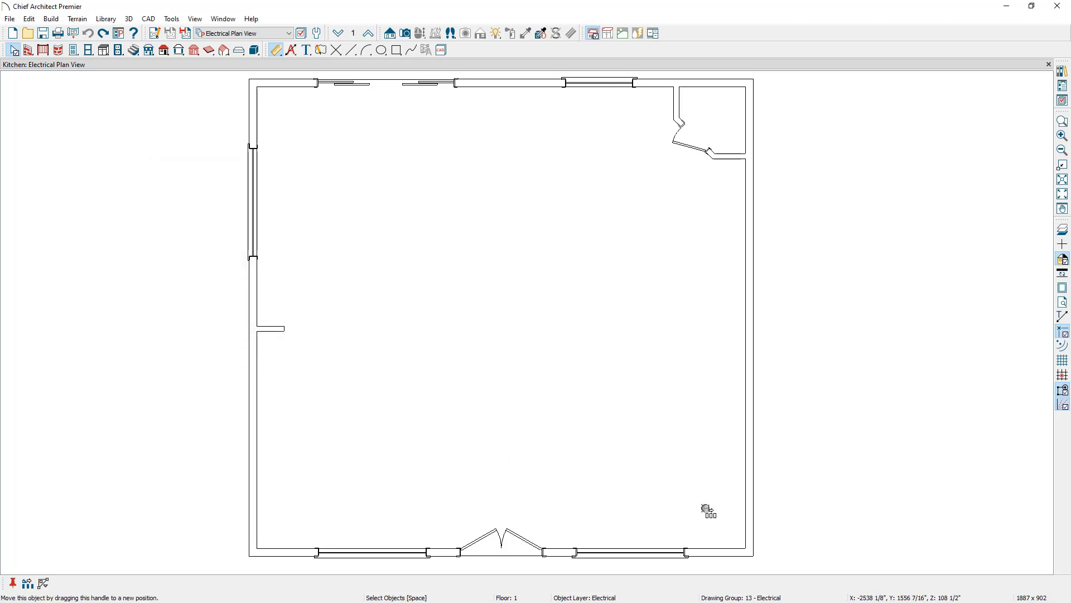
pyautogui.moveTo(707, 509); pyautogui.dragTo(298, 511)
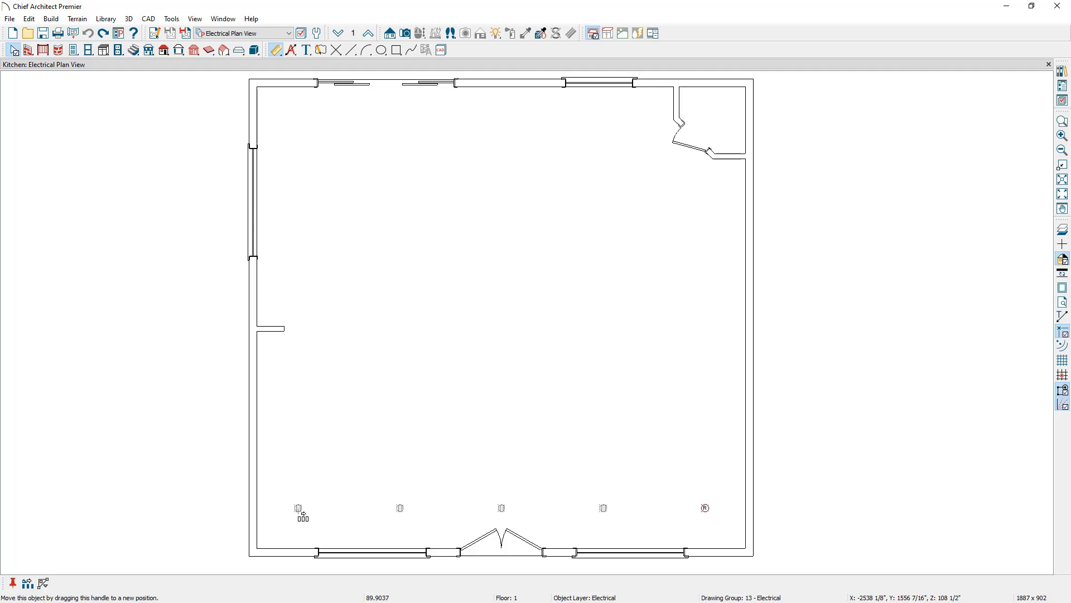
pyautogui.moveTo(303, 517)
pyautogui.mouseDown()
pyautogui.moveTo(325, 423)
pyautogui.moveTo(307, 126)
pyautogui.mouseUp()
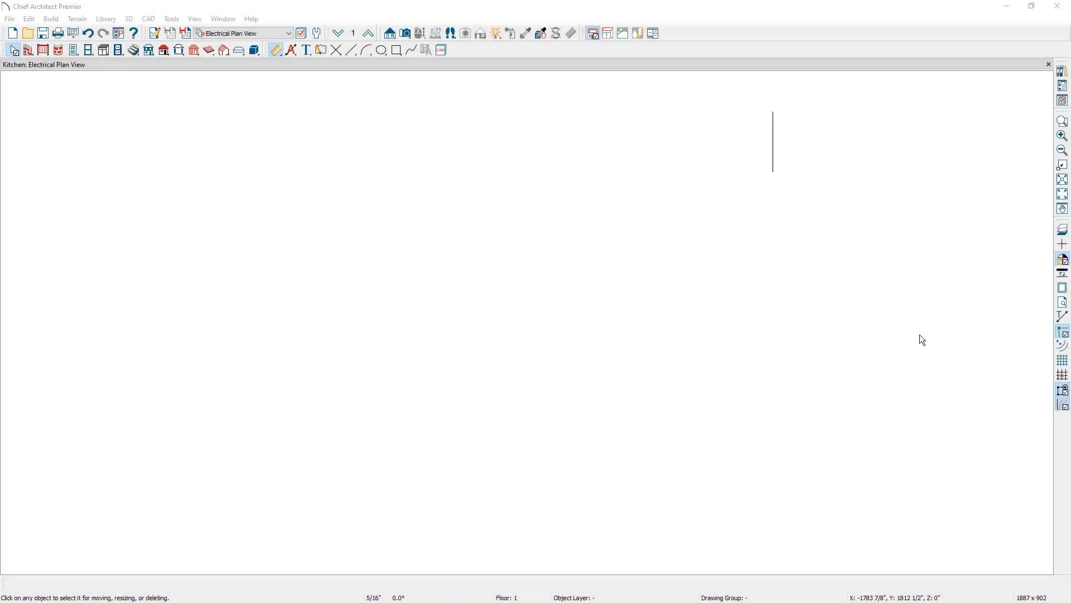
# - End the light copying, select the short vertical CAD line, and begin Multiple Copy on it
pyautogui.press('space')
pyautogui.click(774, 155)
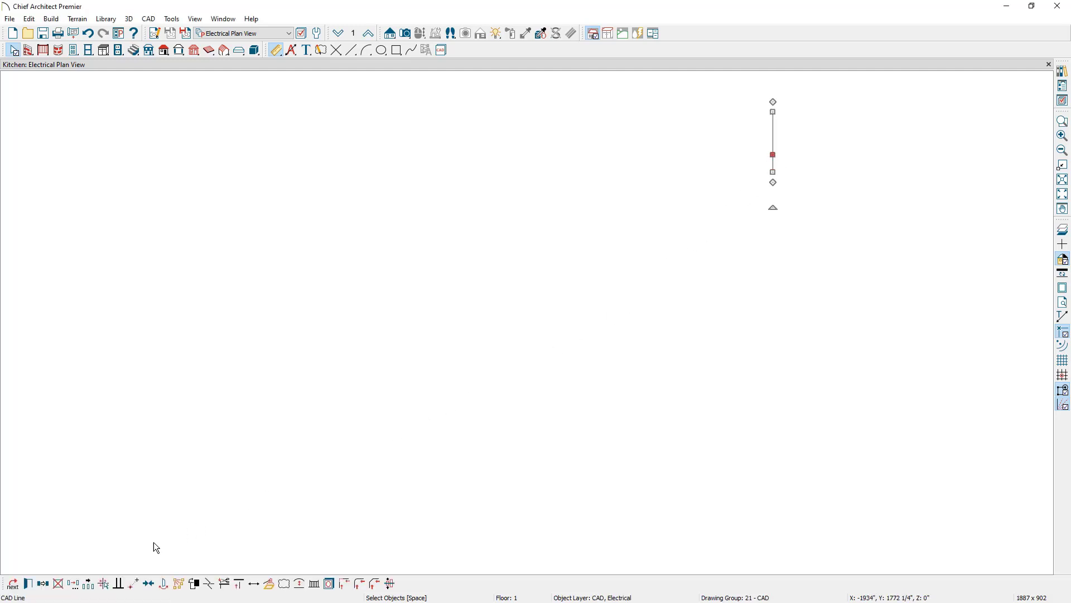
pyautogui.click(90, 584)
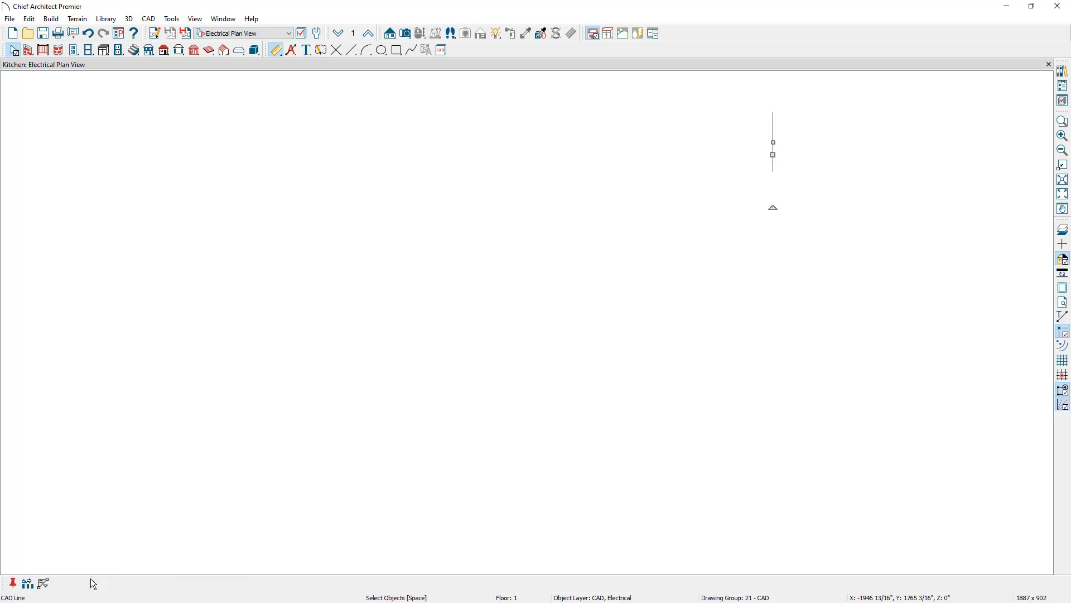
# - Use Offset Between Copies with 30° rotation per copy and a 36" secondary offset
pyautogui.click(27, 583)
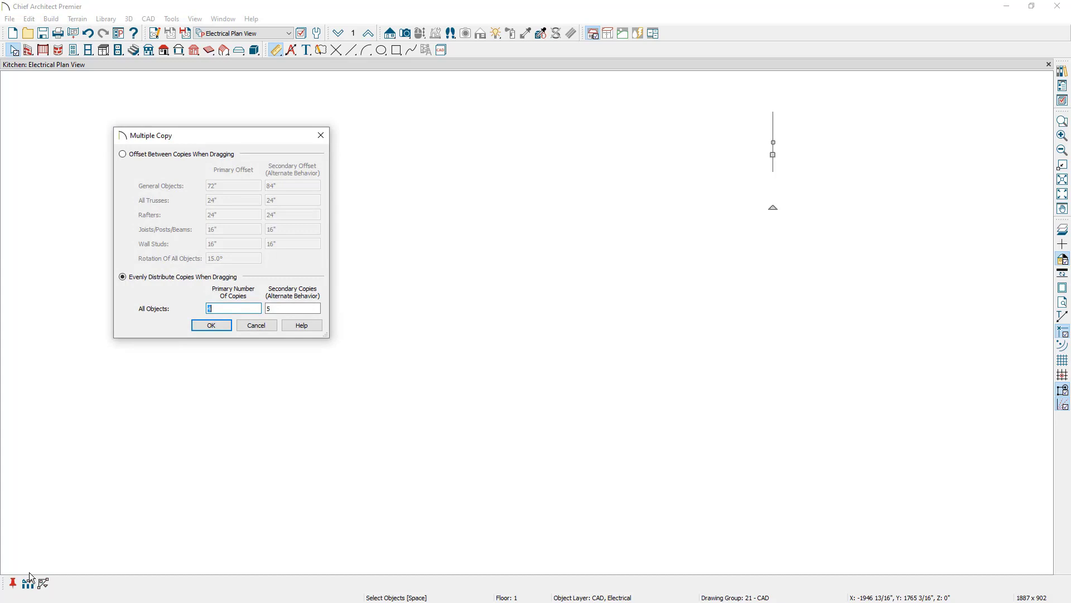
pyautogui.click(160, 159)
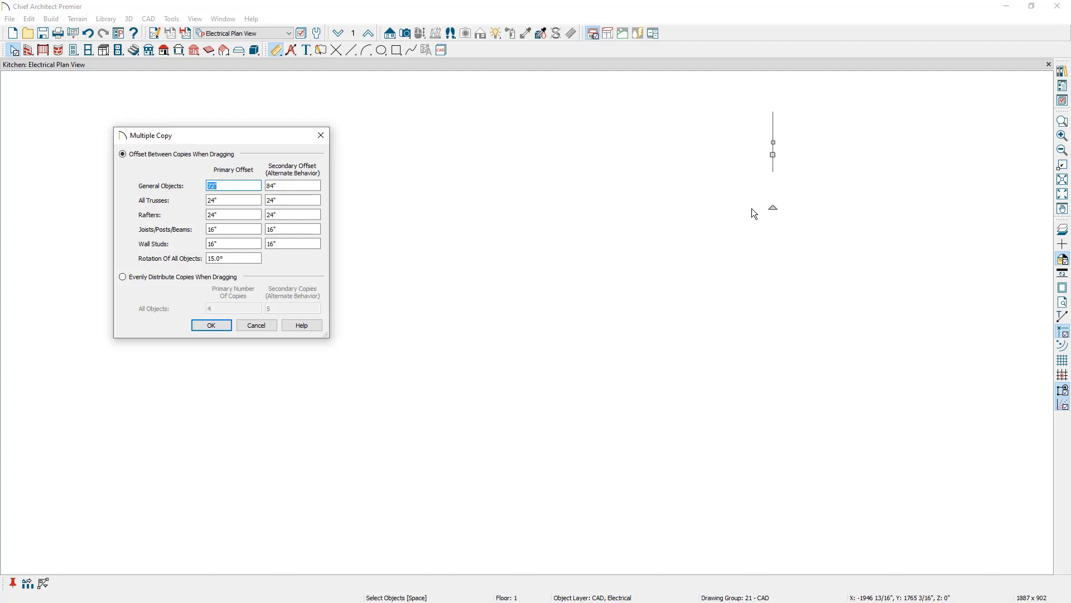
pyautogui.doubleClick(238, 259)
pyautogui.write('30')
pyautogui.doubleClick(287, 185)
pyautogui.write('36')
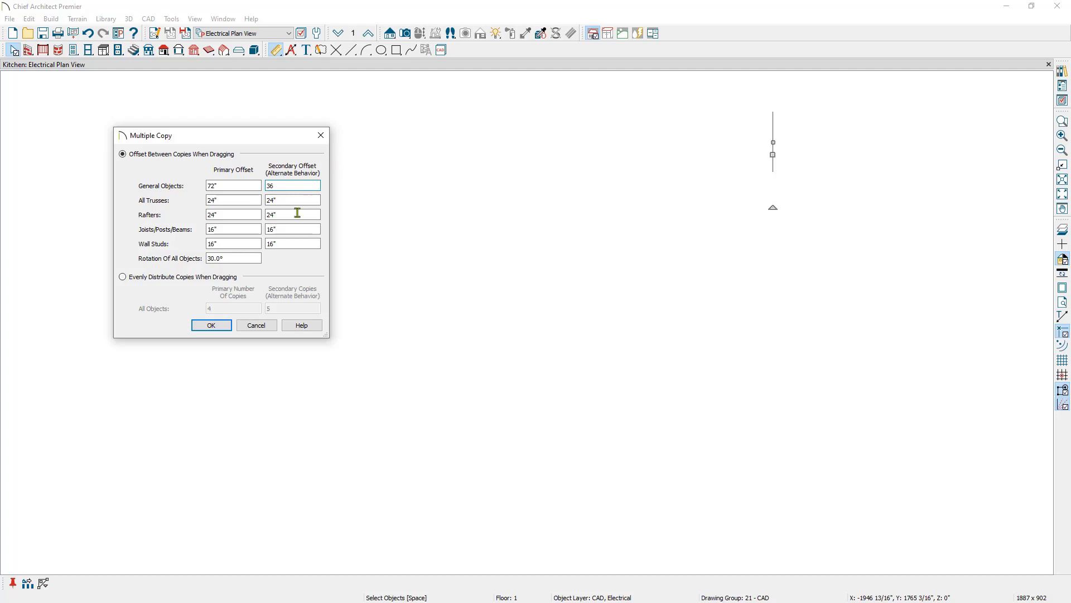
pyautogui.click(215, 328)
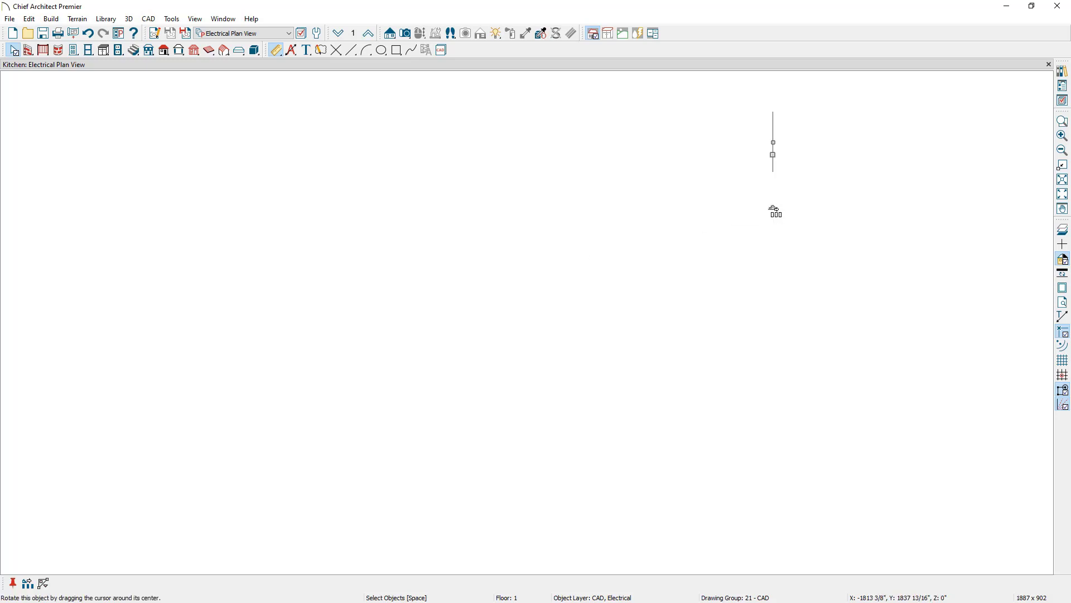
# - Fan rotated copies of the line out in 30° steps, adding a second, wider ring
pyautogui.moveTo(776, 211); pyautogui.dragTo(672, 129)
pyautogui.moveTo(673, 130); pyautogui.dragTo(342, 255)
pyautogui.click(347, 233)
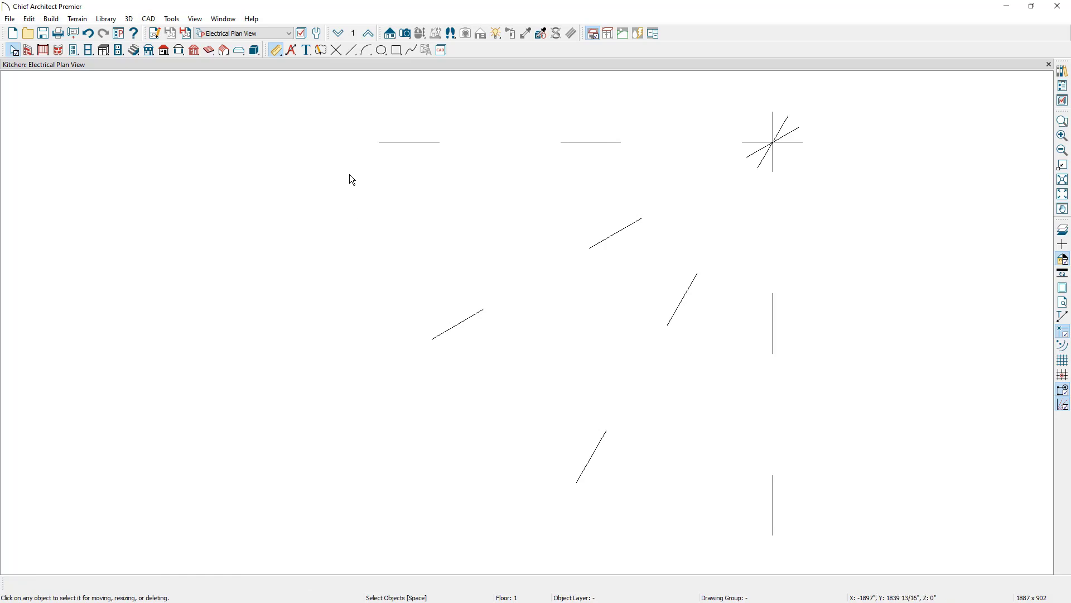
# - Measure the 30° angle between two copied lines with an Angular Dimension
pyautogui.click(276, 50)
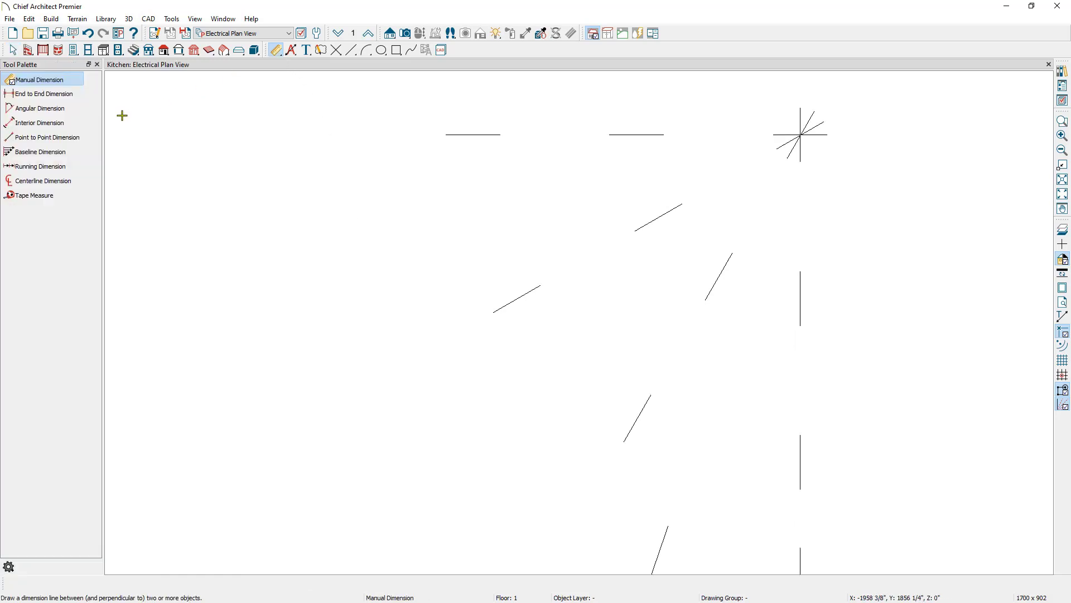
pyautogui.click(44, 109)
pyautogui.scroll(4, 803, 159)
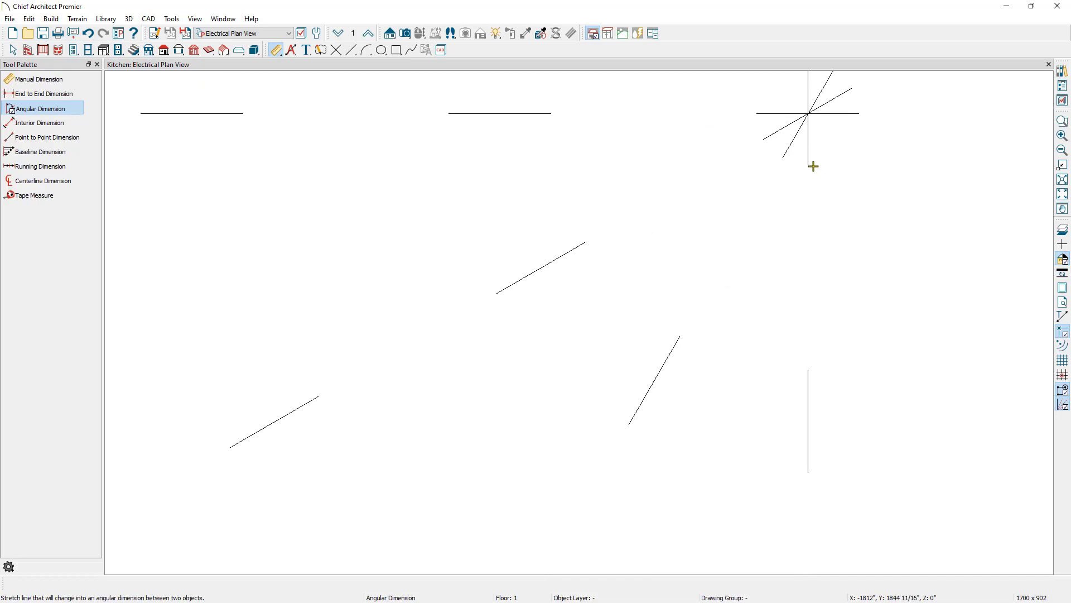
pyautogui.moveTo(756, 129); pyautogui.dragTo(778, 152)
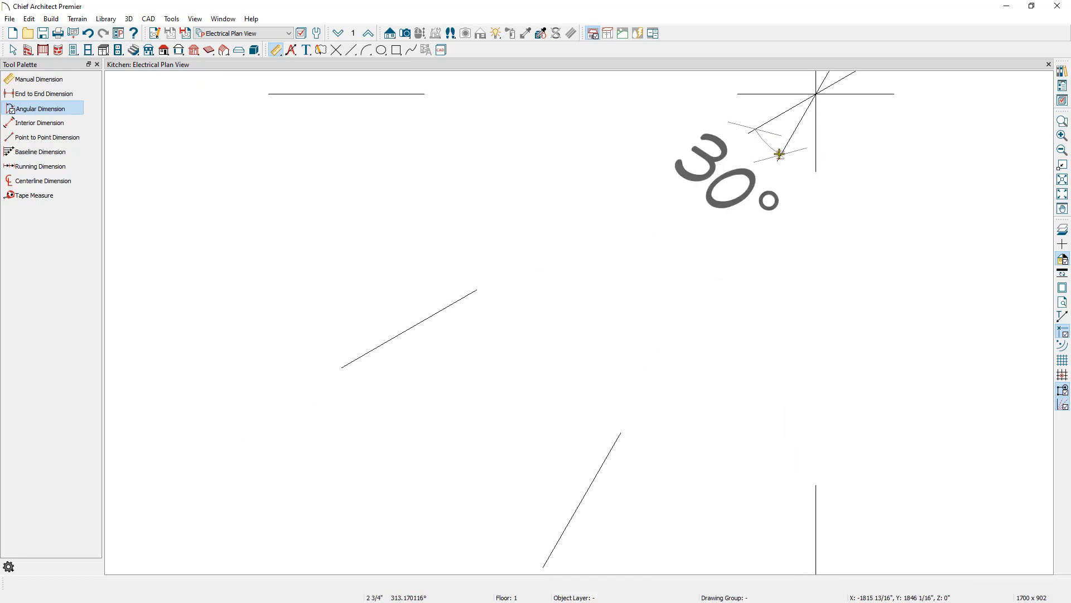
pyautogui.scroll(-3, 781, 157)
# - Measure the 3' gap between two horizontal lines with an End to End Dimension
pyautogui.moveTo(786, 178); pyautogui.dragTo(795, 202, button='middle')
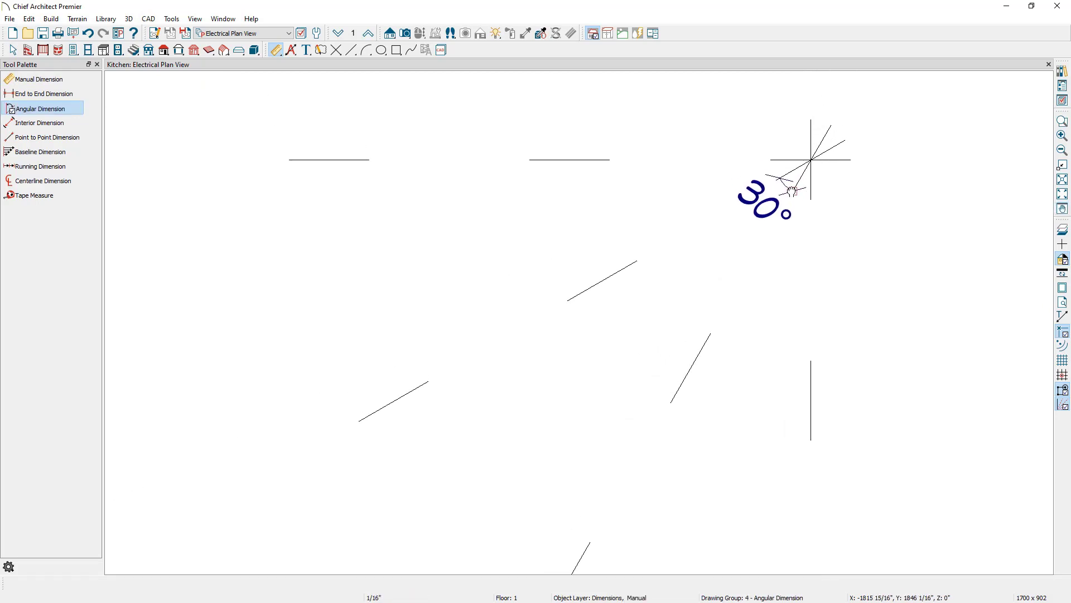
pyautogui.click(84, 98)
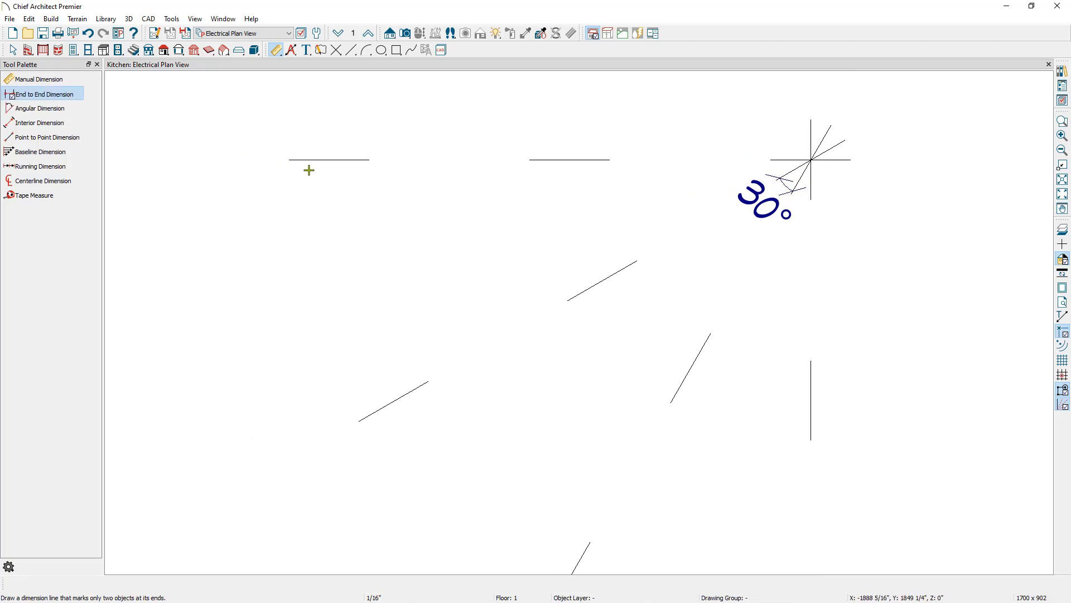
pyautogui.moveTo(289, 160); pyautogui.dragTo(511, 219)
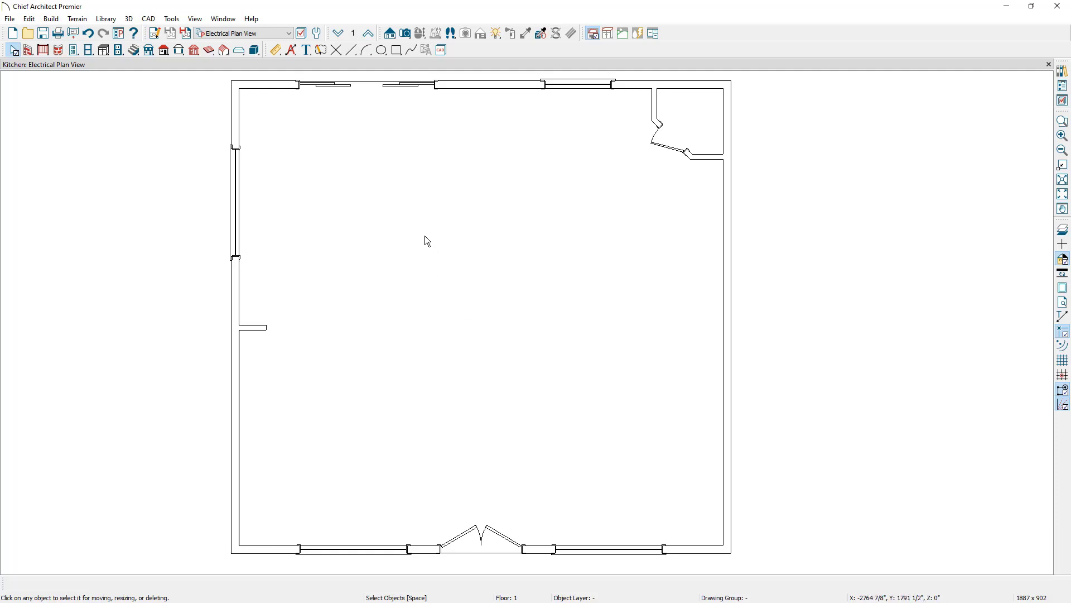
# - Draw a vertical CAD guide line up from the front door and a horizontal one from the right wall
pyautogui.click(350, 50)
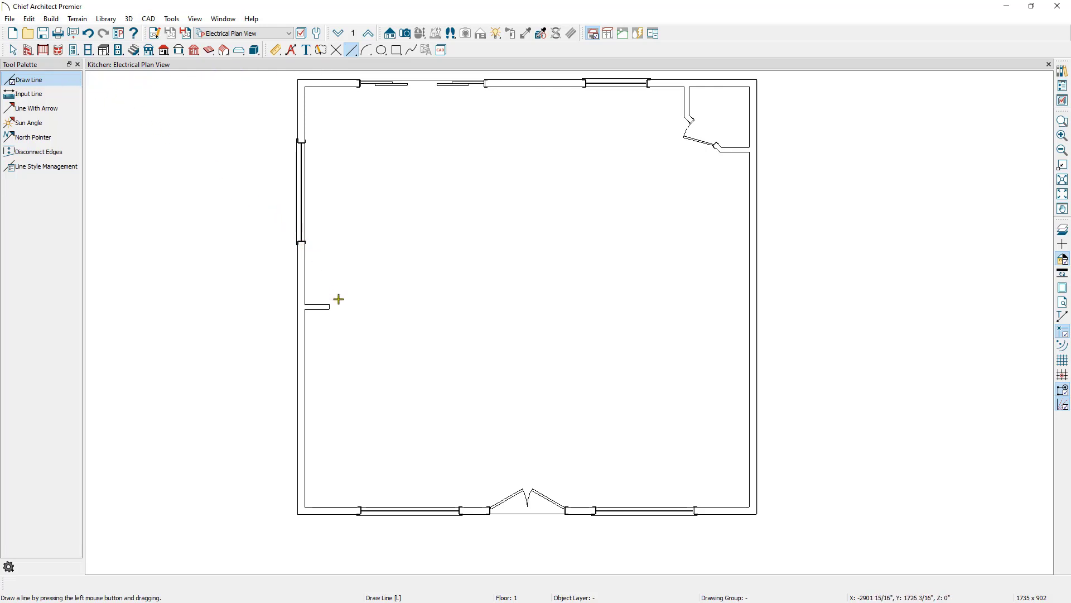
pyautogui.scroll(1, 533, 494)
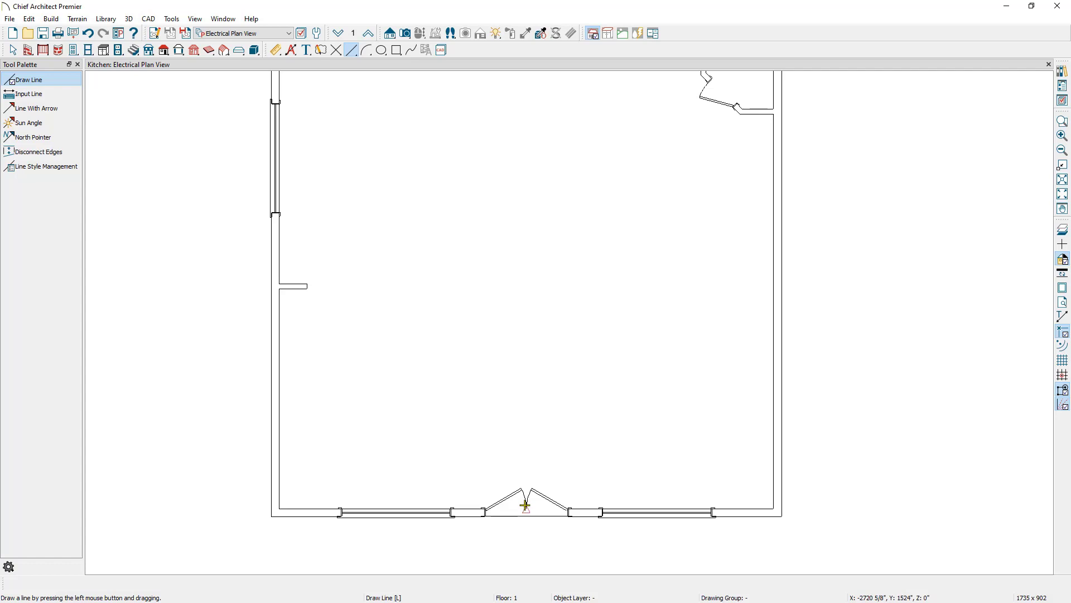
pyautogui.moveTo(525, 504); pyautogui.dragTo(521, 227)
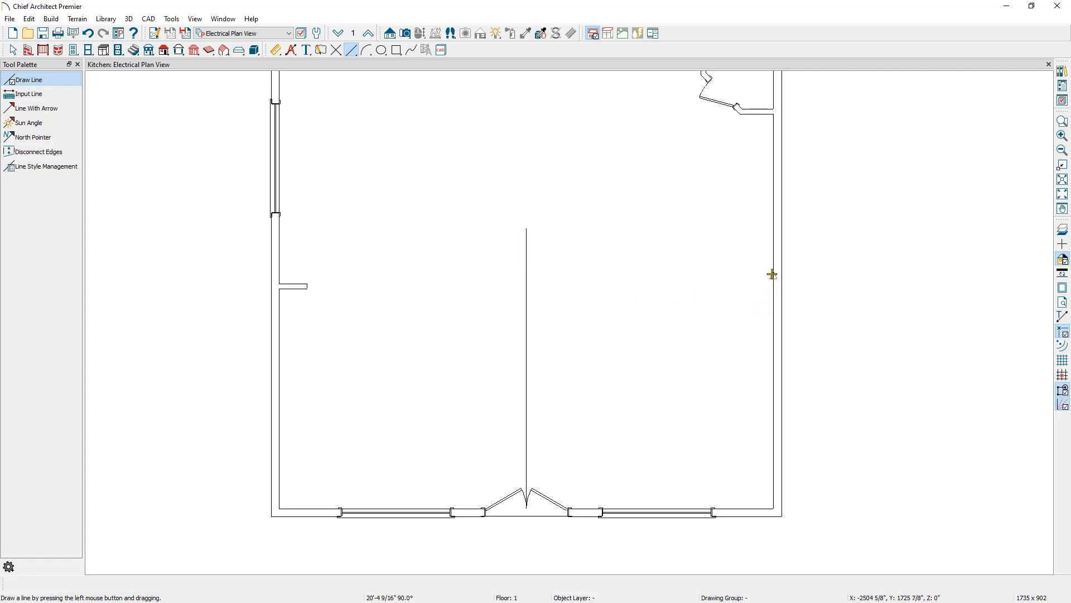
pyautogui.moveTo(772, 275)
pyautogui.mouseDown()
pyautogui.moveTo(508, 279)
pyautogui.moveTo(523, 285)
pyautogui.moveTo(514, 275)
pyautogui.moveTo(526, 266)
pyautogui.moveTo(529, 283)
pyautogui.mouseUp()
# - Place a temporary point where the two guide lines cross
pyautogui.moveTo(529, 283); pyautogui.dragTo(531, 329, button='middle')
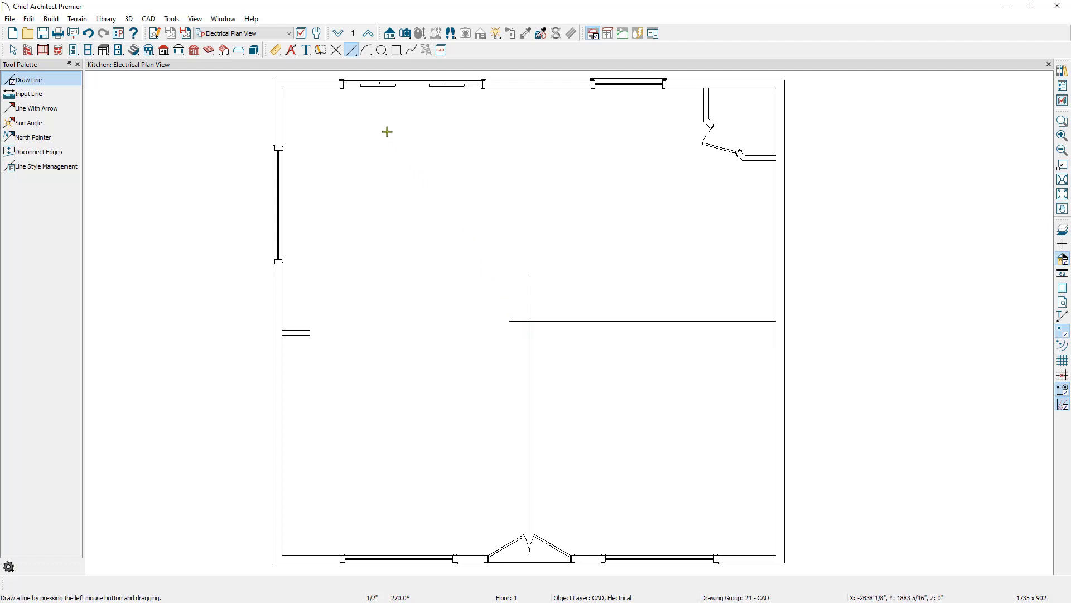
pyautogui.click(339, 50)
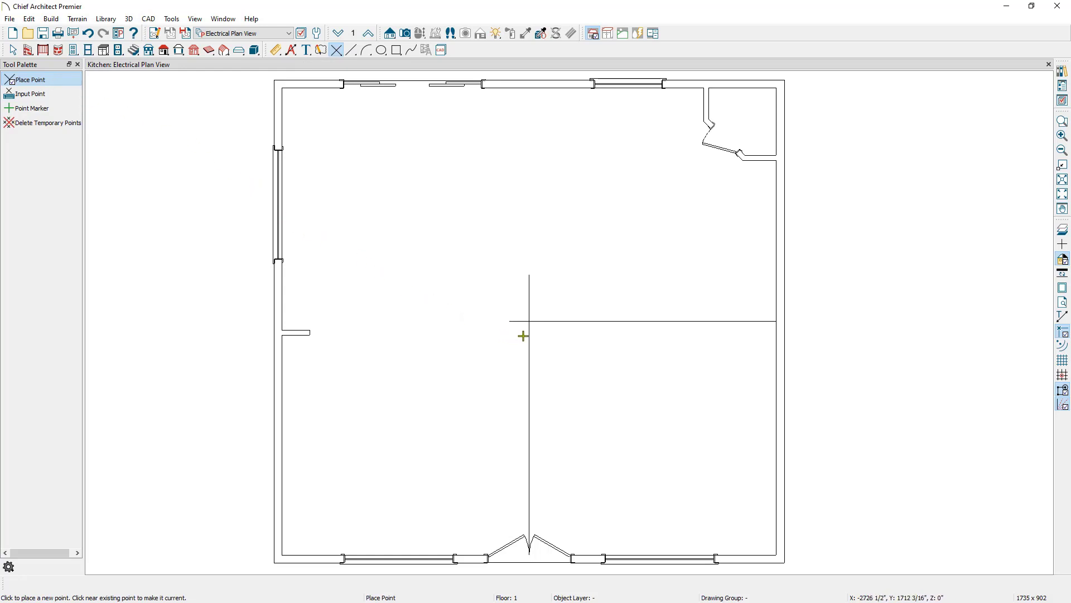
pyautogui.click(529, 321)
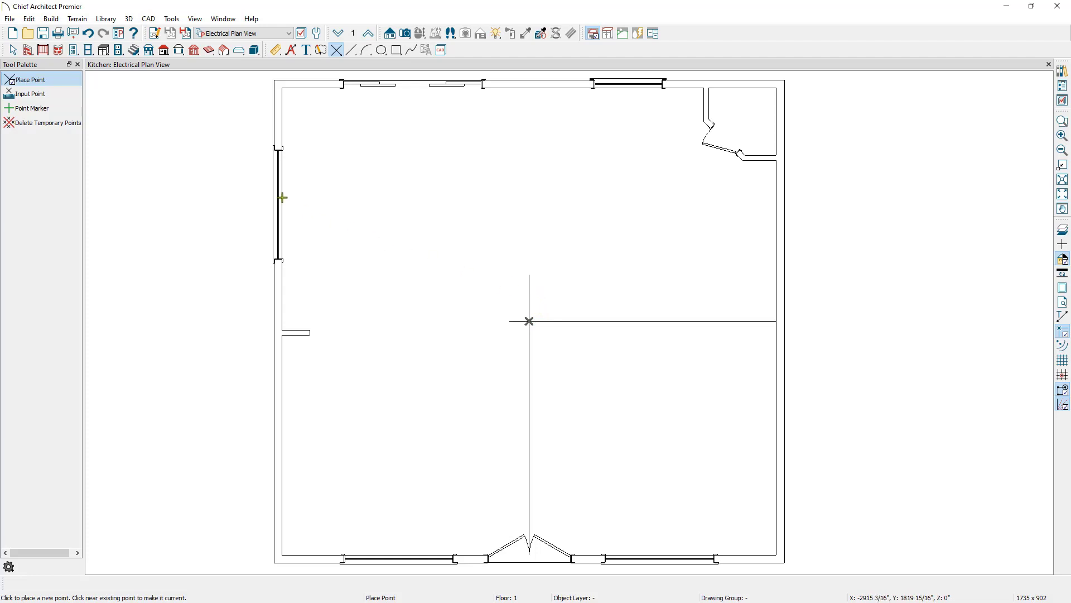
pyautogui.click(120, 51)
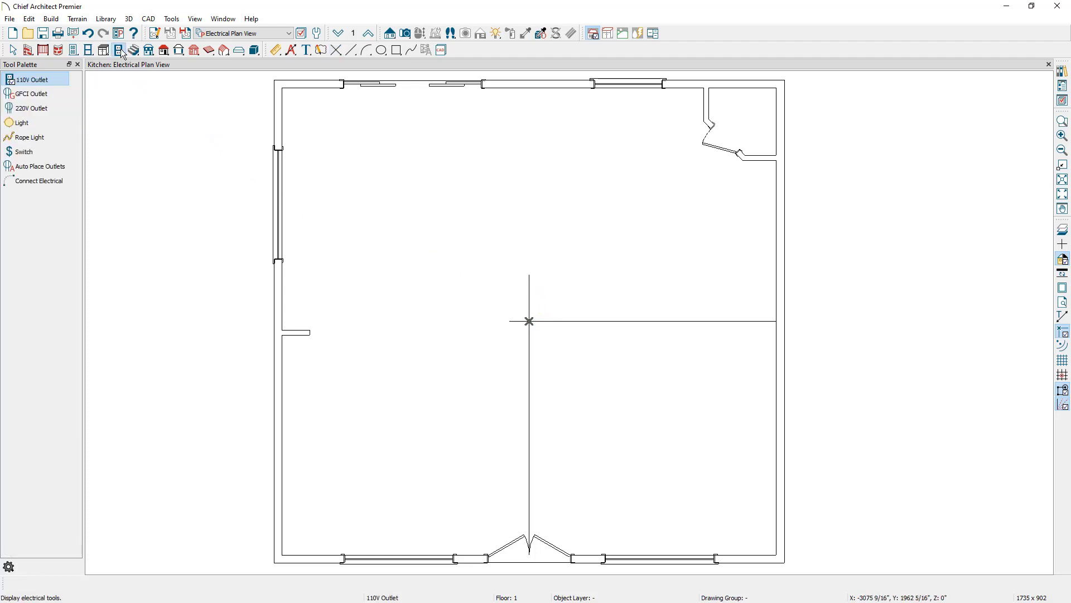
# - Place a ceiling light just above the temporary point, then delete the horizontal and vertical guide lines
pyautogui.click(60, 128)
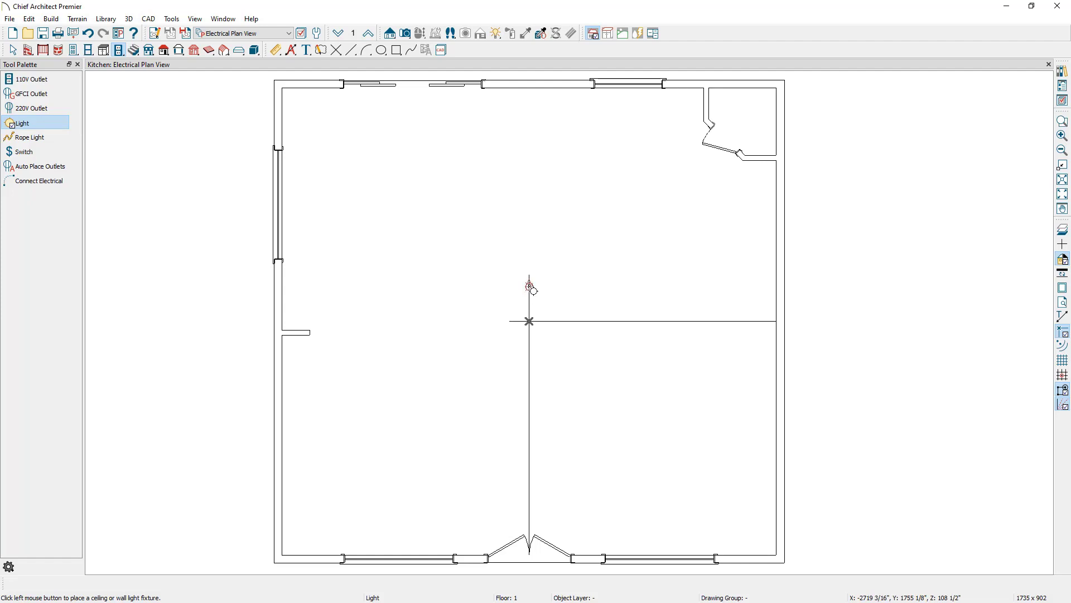
pyautogui.press('space')
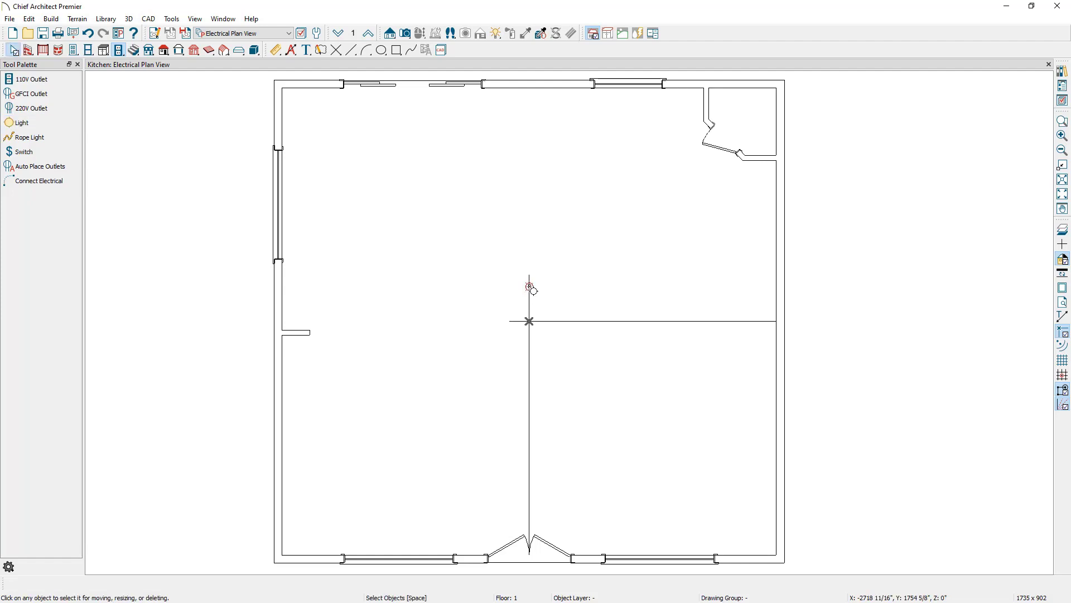
pyautogui.click(588, 322)
pyautogui.press('Delete')
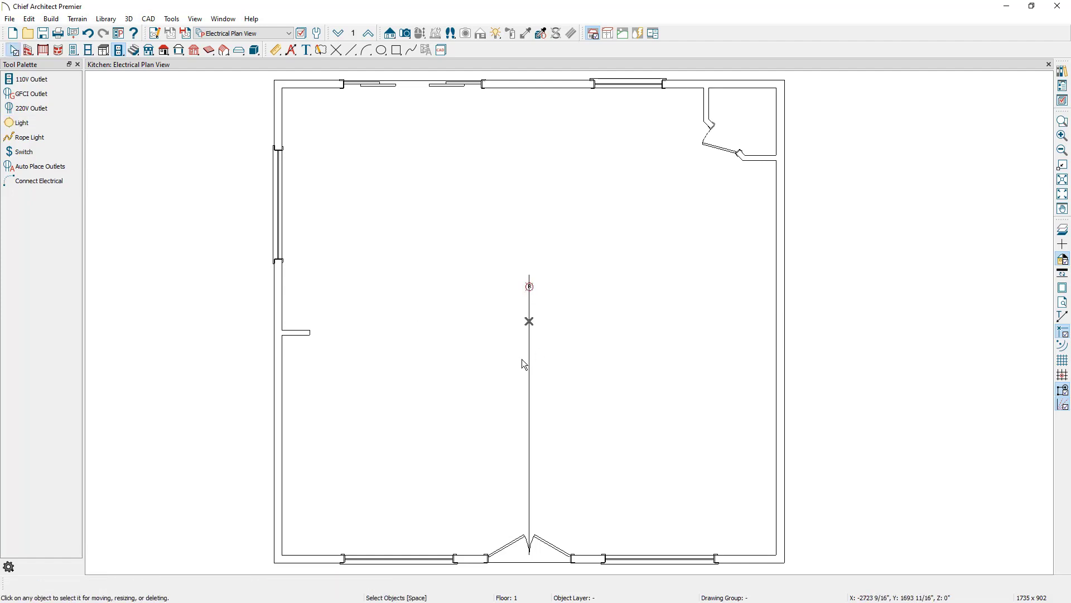
pyautogui.click(534, 364)
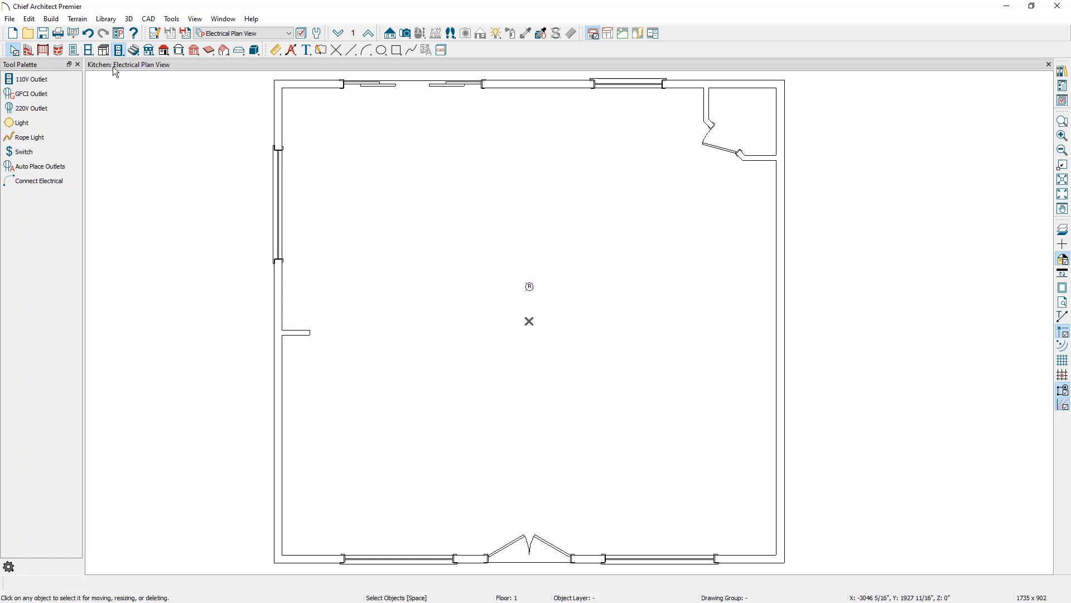
# - Enable Rotate/Resize About Current Point in Edit Behaviors and select the placed light
pyautogui.click(27, 18)
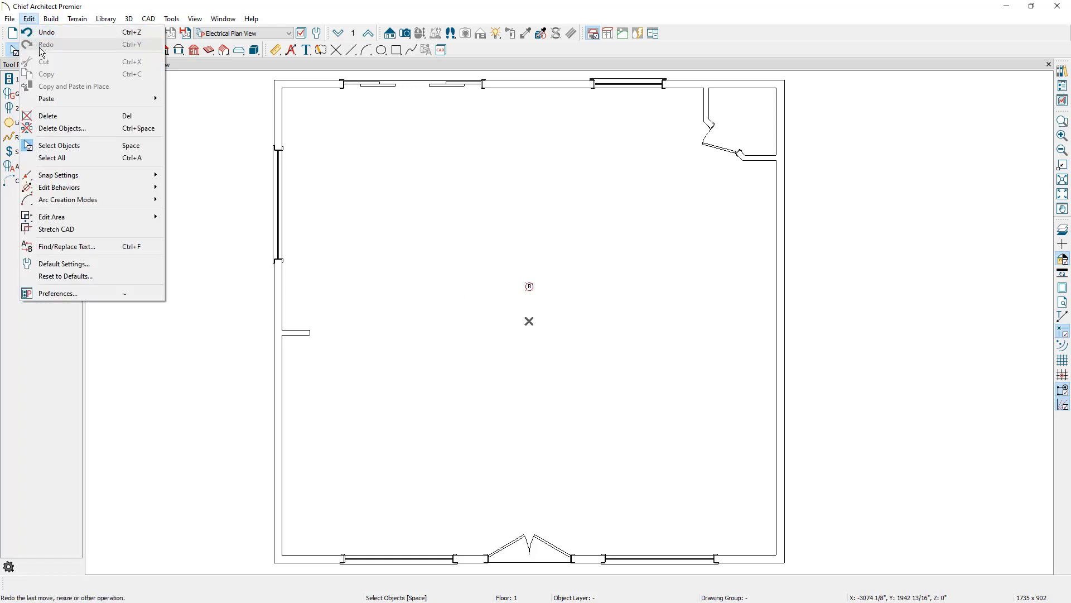
pyautogui.moveTo(87, 193)
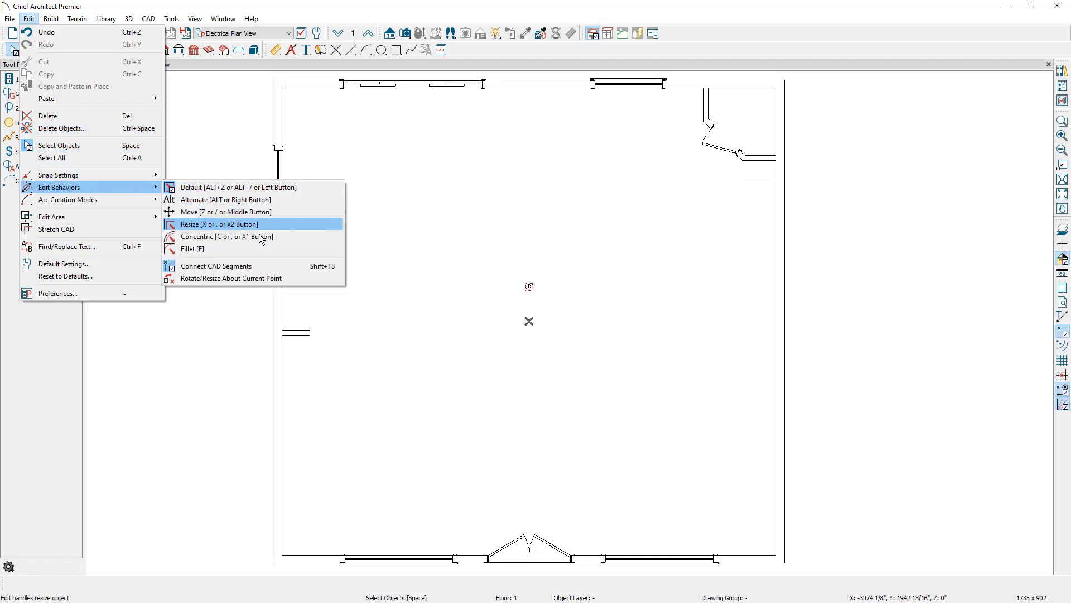
pyautogui.click(285, 278)
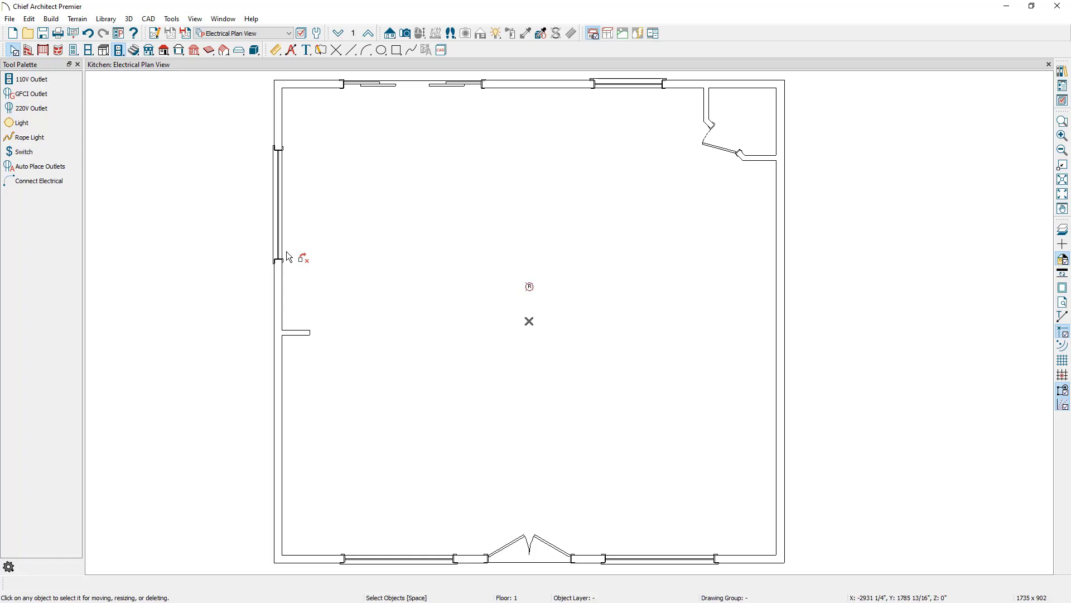
pyautogui.click(526, 287)
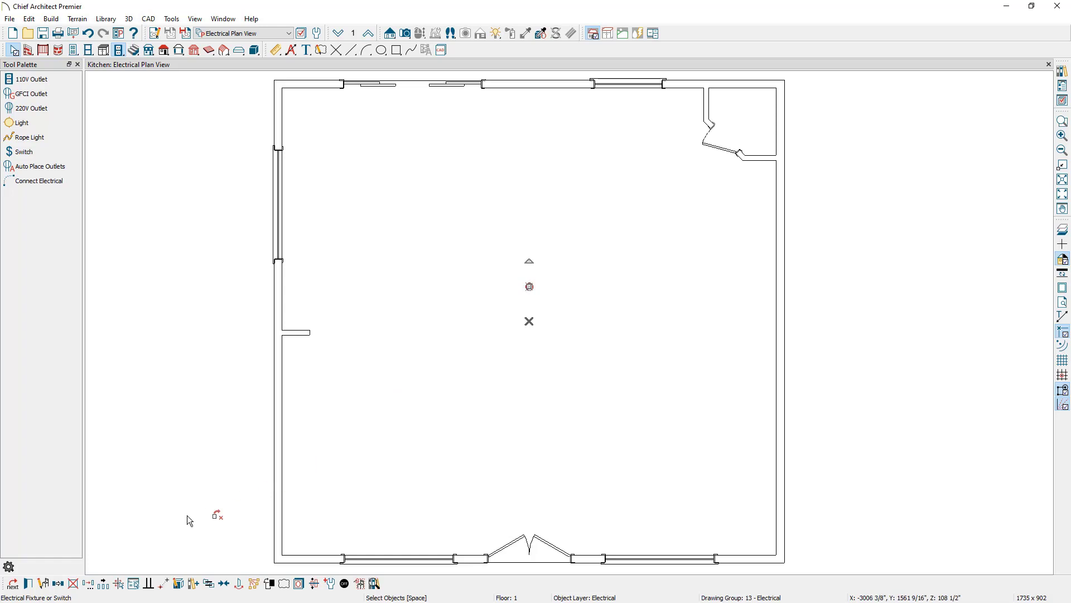
# - Set the light's Multiple Copy General Objects secondary offset to 60, keeping 72" primary and 30° rotation
pyautogui.click(106, 584)
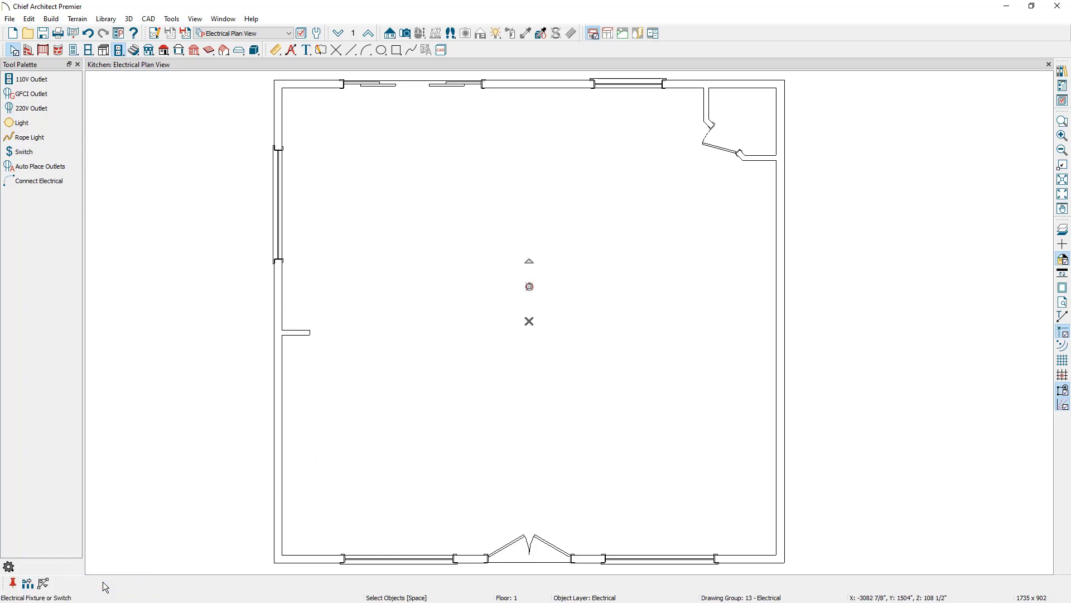
pyautogui.click(28, 584)
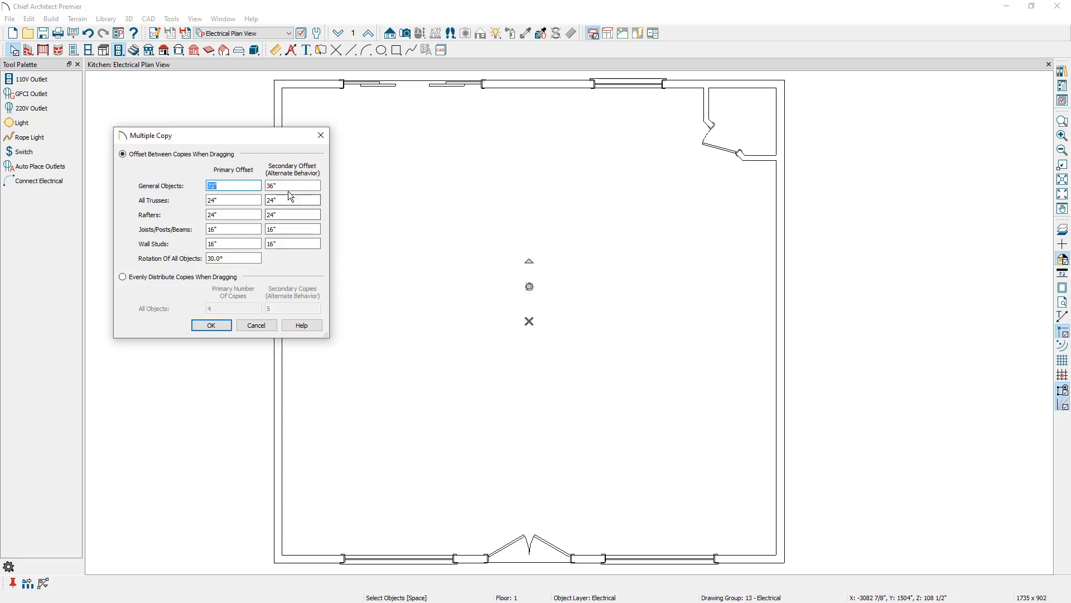
pyautogui.click(272, 186)
pyautogui.write('60')
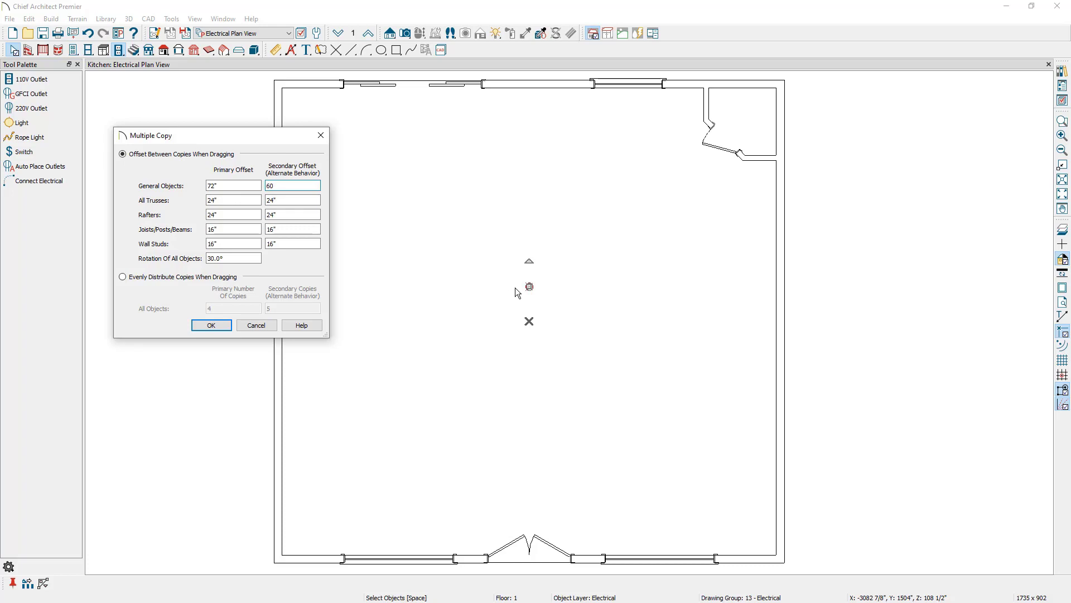
pyautogui.click(211, 325)
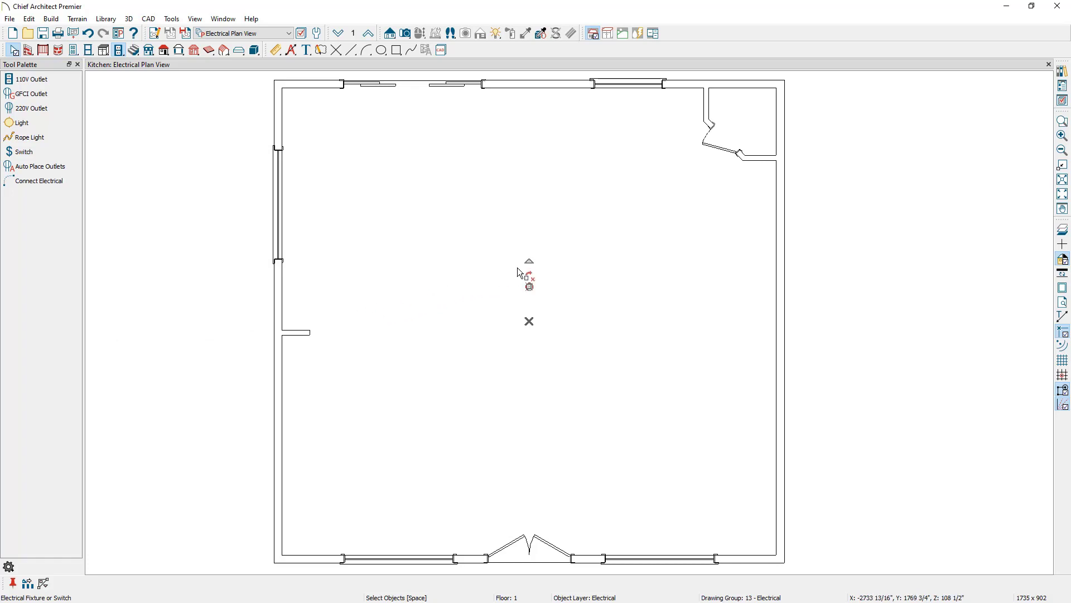
# - Copy the light around the temporary point into concentric rings of fixtures at 30° steps
pyautogui.moveTo(533, 262); pyautogui.dragTo(500, 243)
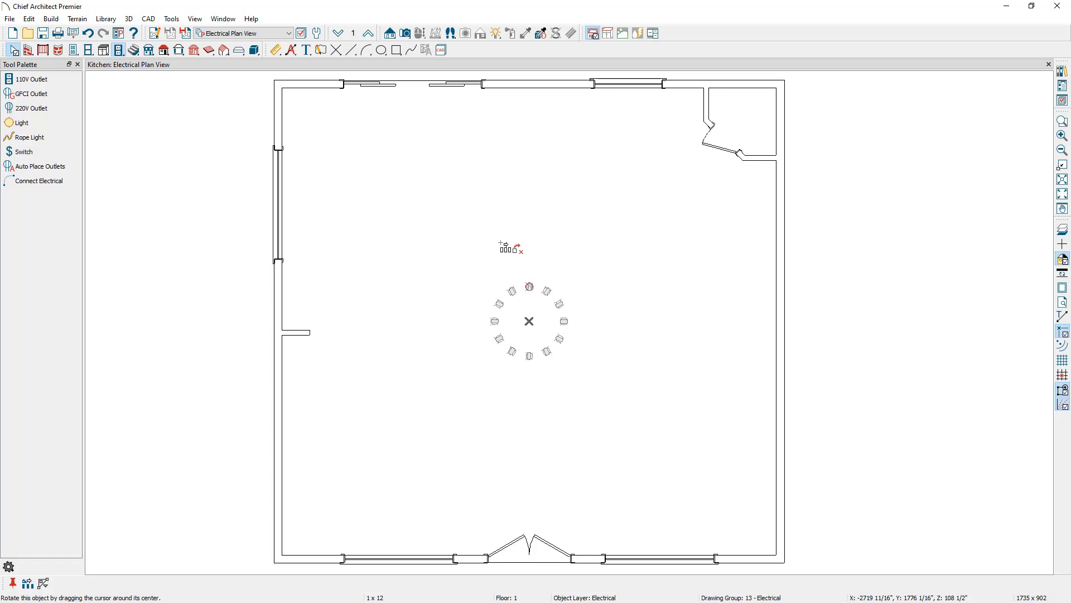
pyautogui.moveTo(501, 244); pyautogui.dragTo(426, 159)
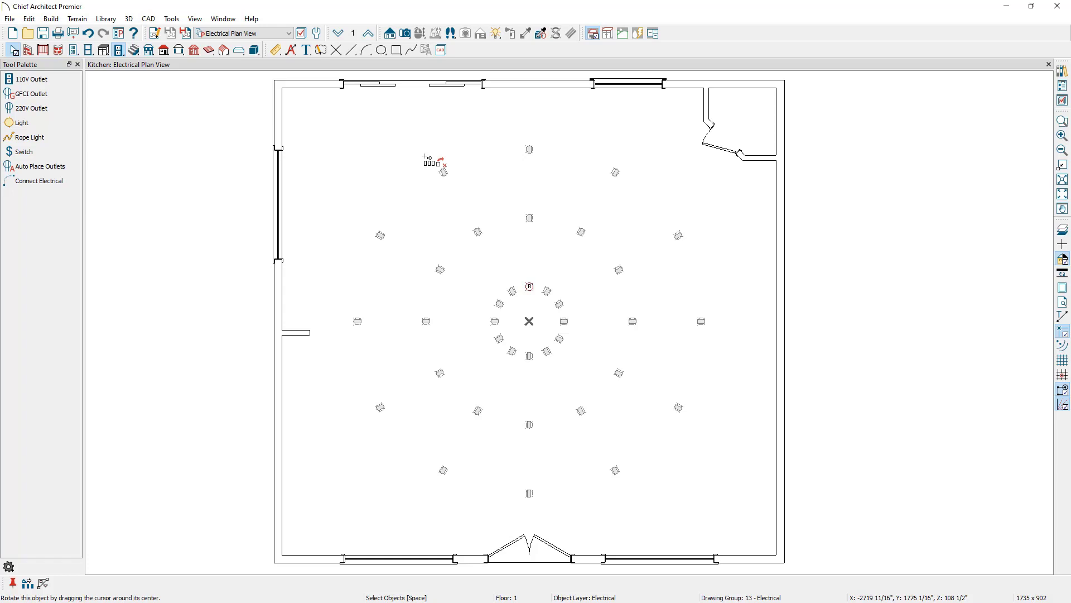
pyautogui.click(430, 157)
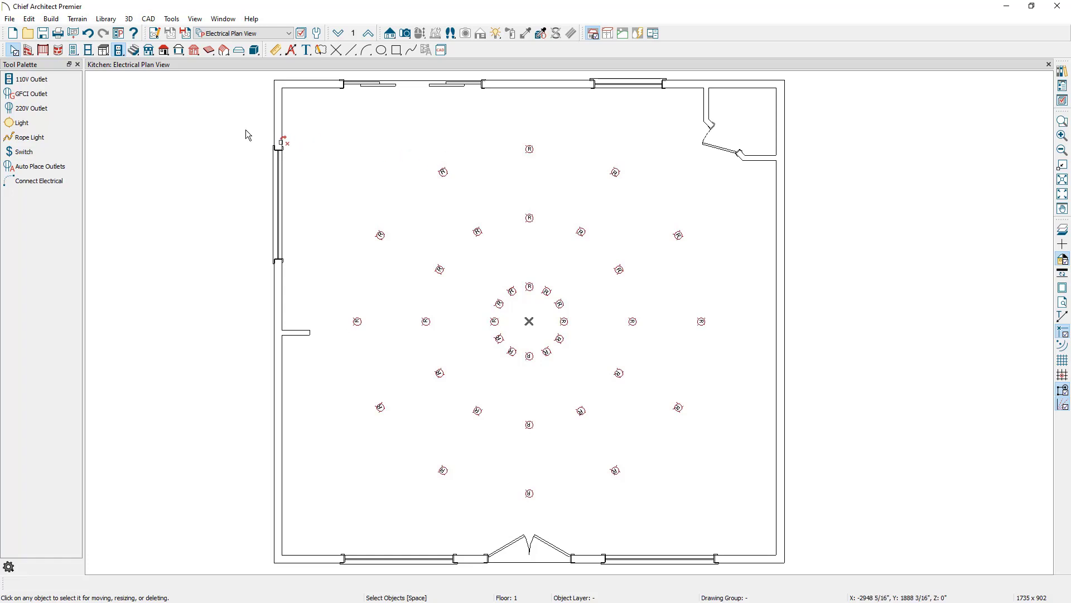
# - Turn off Rotate/Resize About Current Point in Edit Behaviors and show the temporary point tools
pyautogui.click(29, 20)
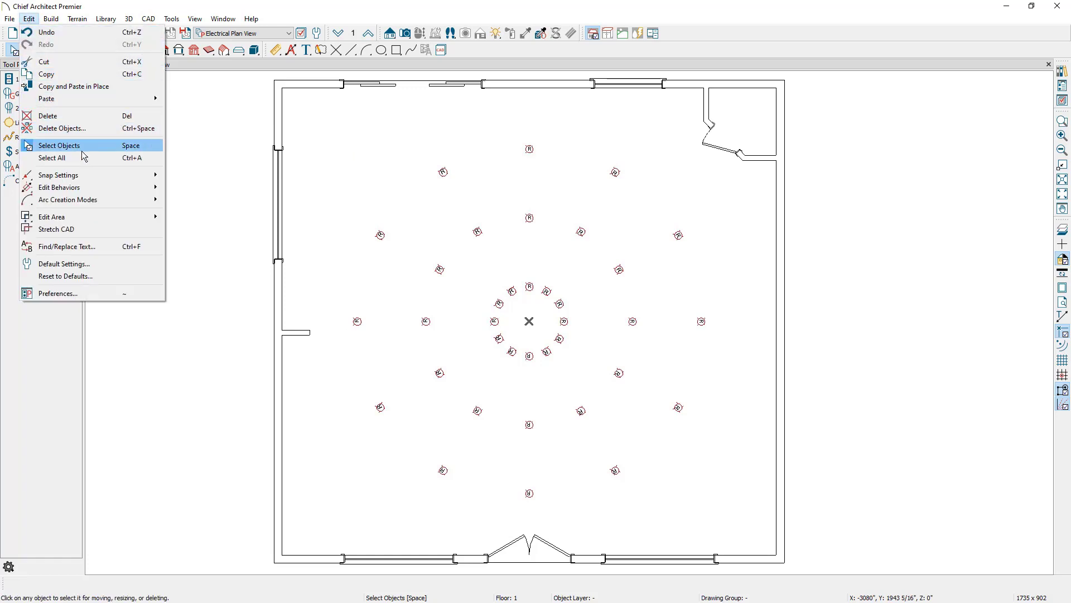
pyautogui.moveTo(97, 189)
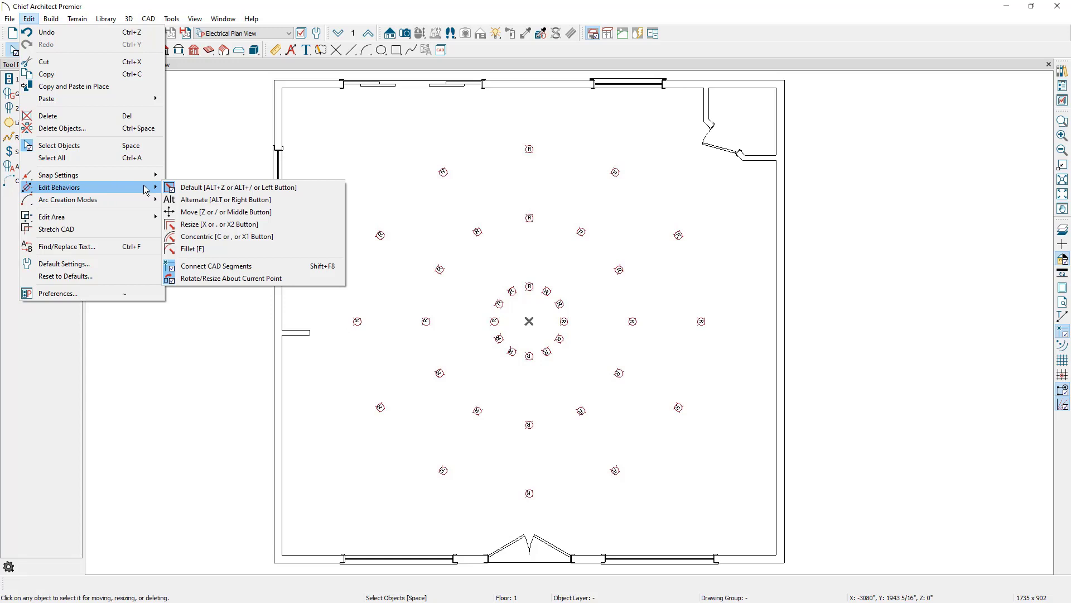
pyautogui.click(191, 278)
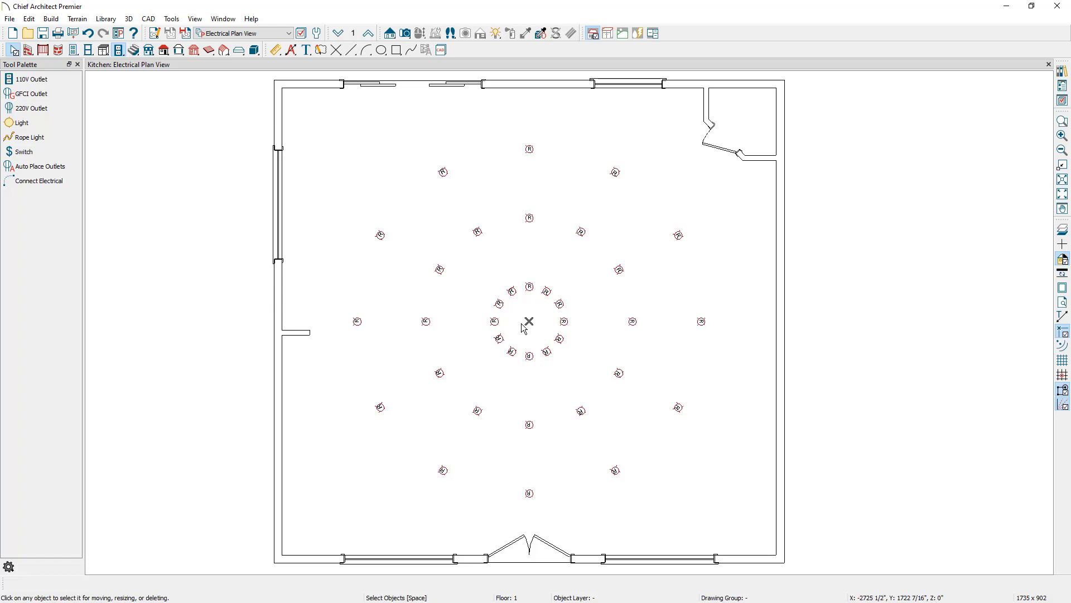
pyautogui.click(337, 51)
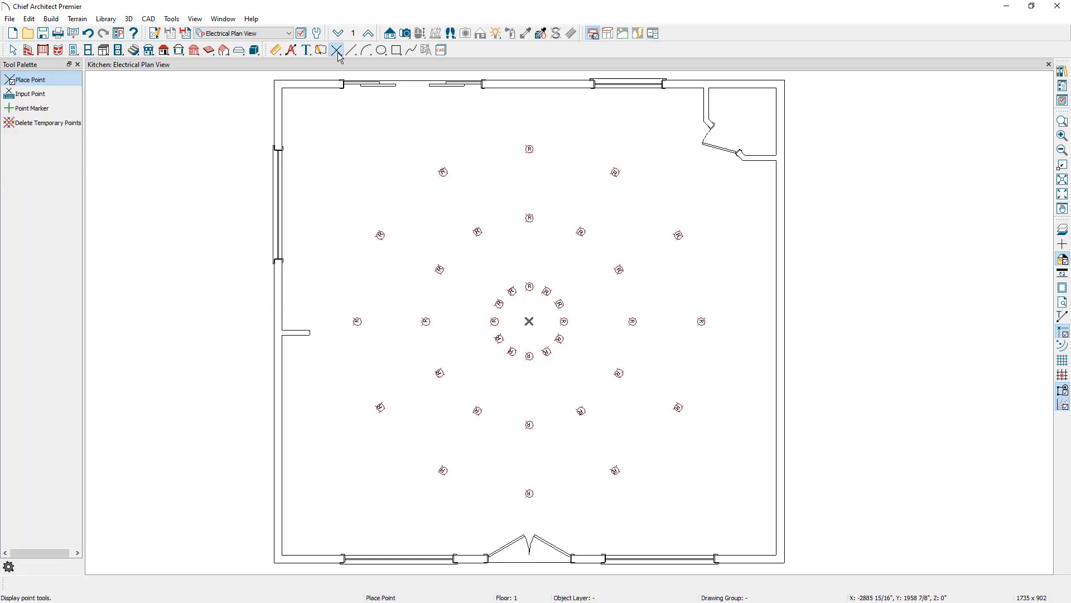